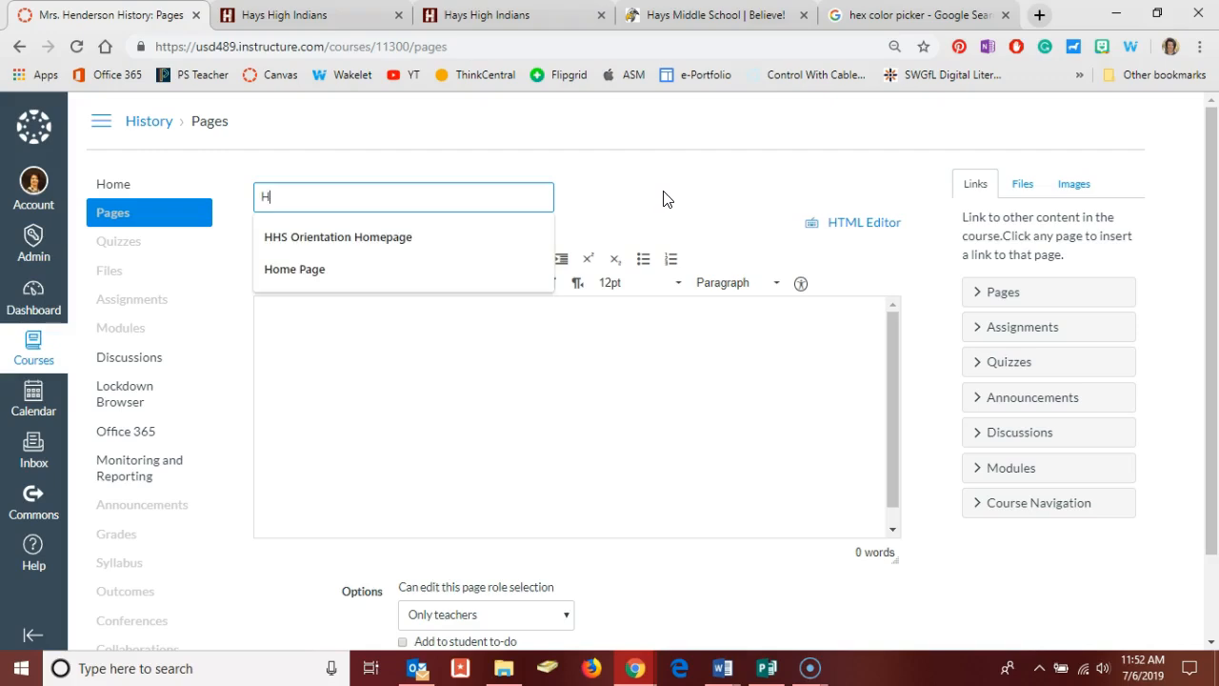
# Step: Title the page "Home Page" and insert a three-by-three table in its body
pyautogui.write('me Page')
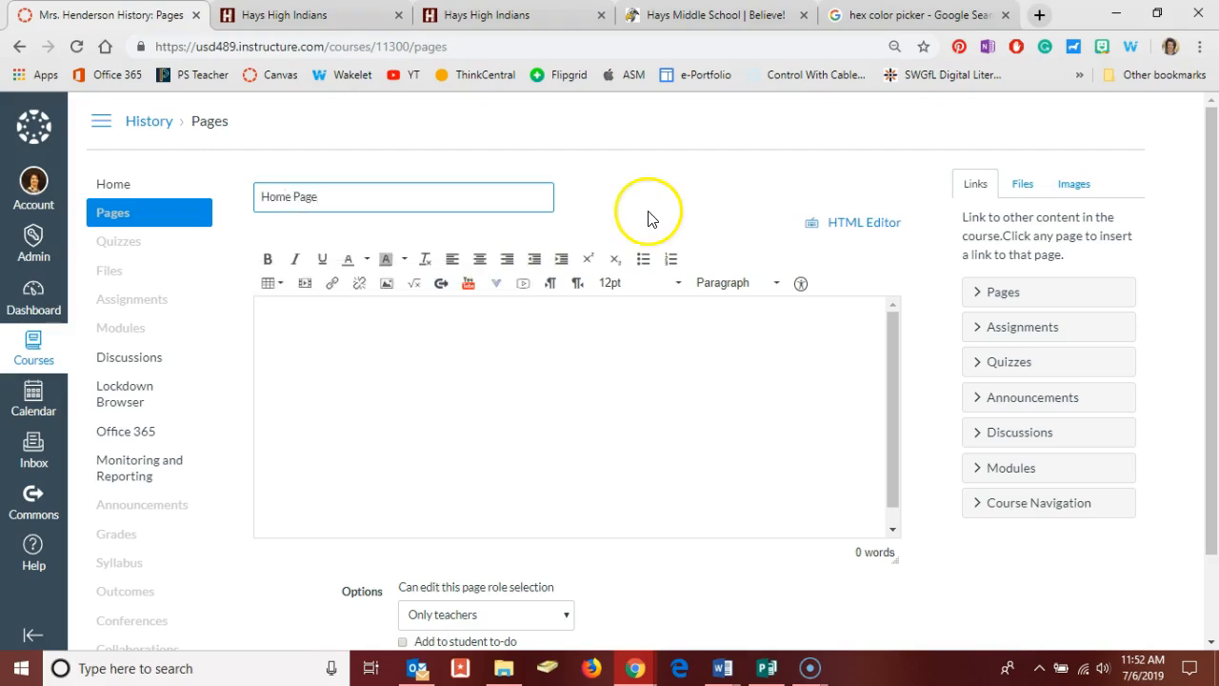
pyautogui.click(575, 329)
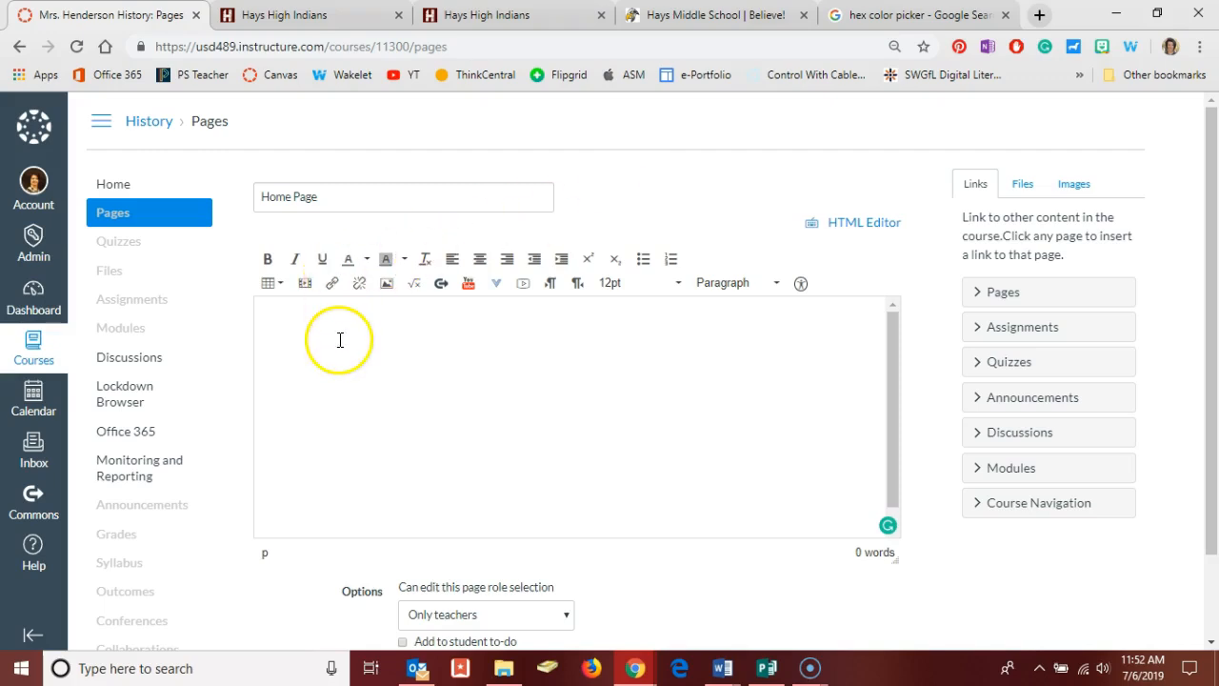
pyautogui.click(273, 286)
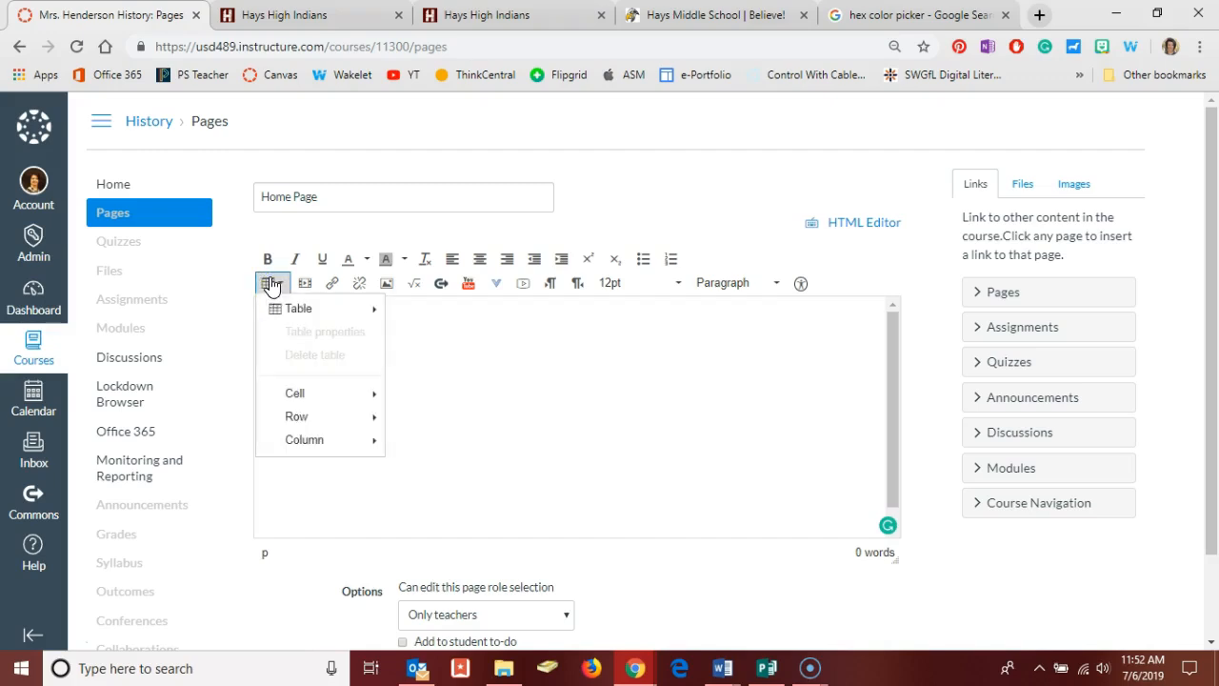
pyautogui.moveTo(366, 308)
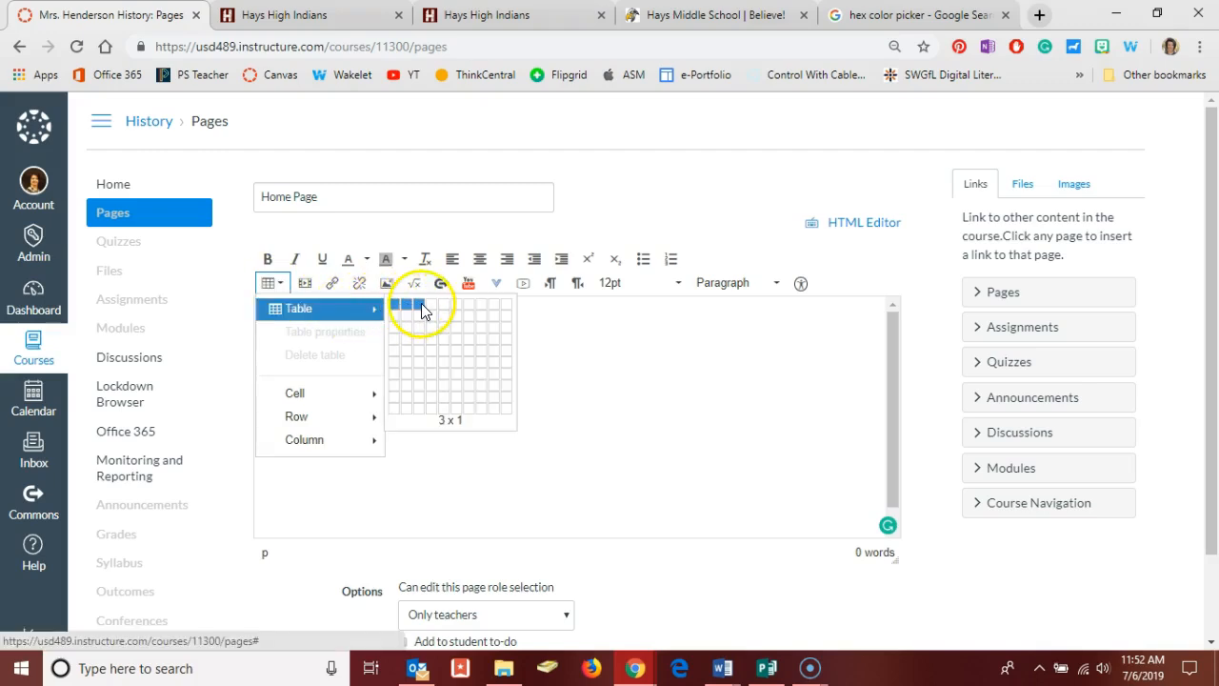
pyautogui.click(420, 334)
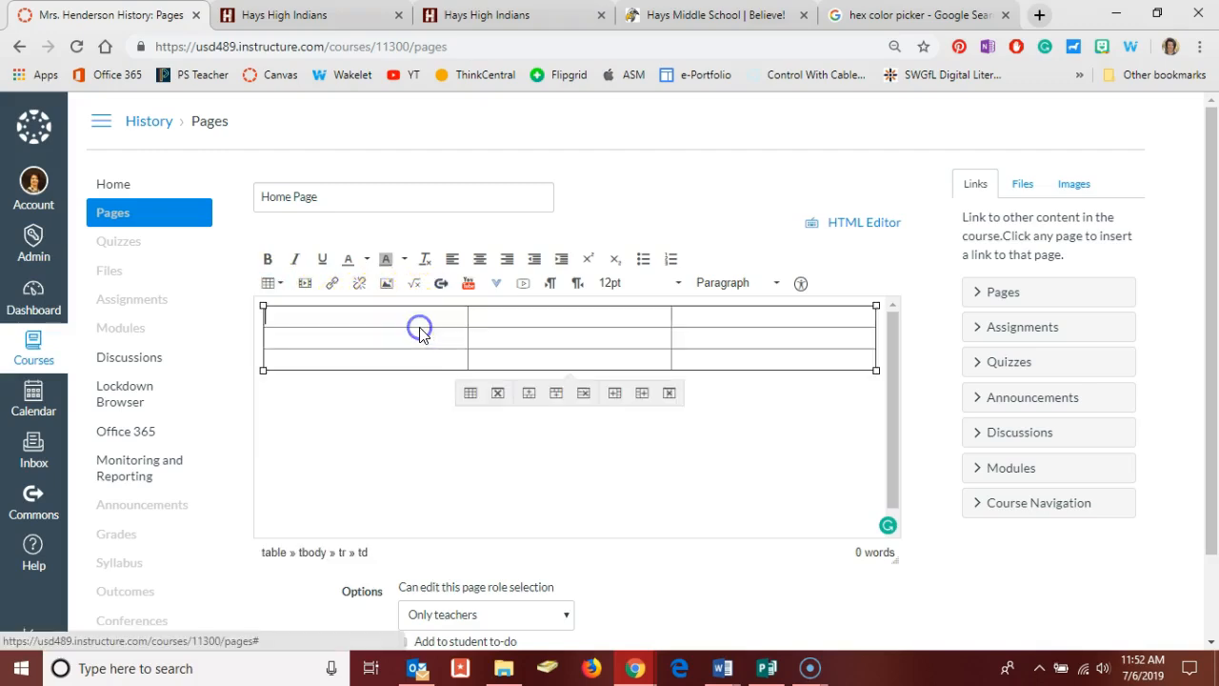
# Step: Merge the three cells of the table's top row into one cell
pyautogui.moveTo(410, 311); pyautogui.dragTo(685, 311)
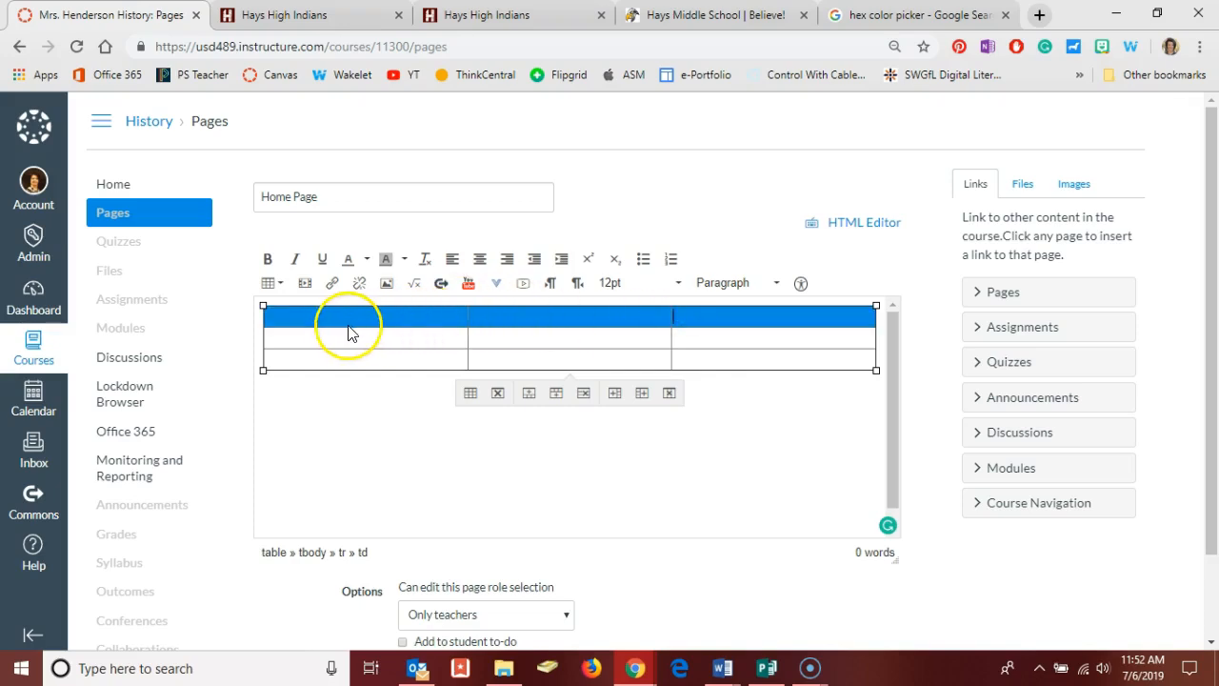
pyautogui.click(270, 284)
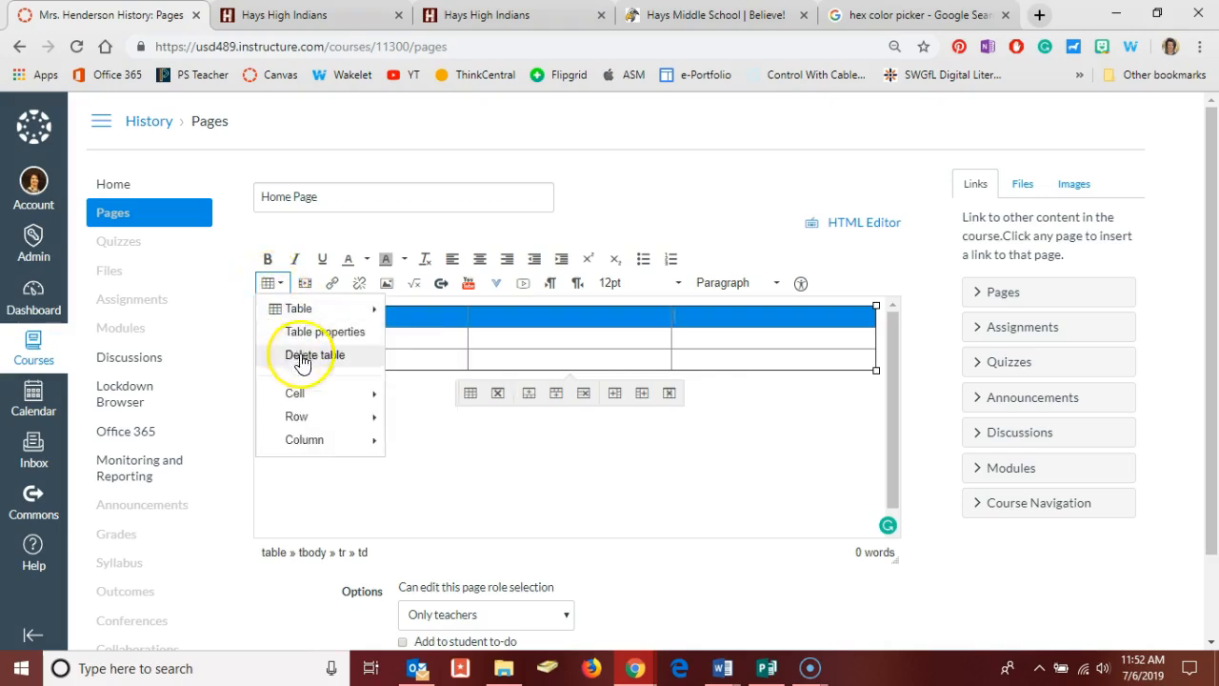
pyautogui.moveTo(318, 398)
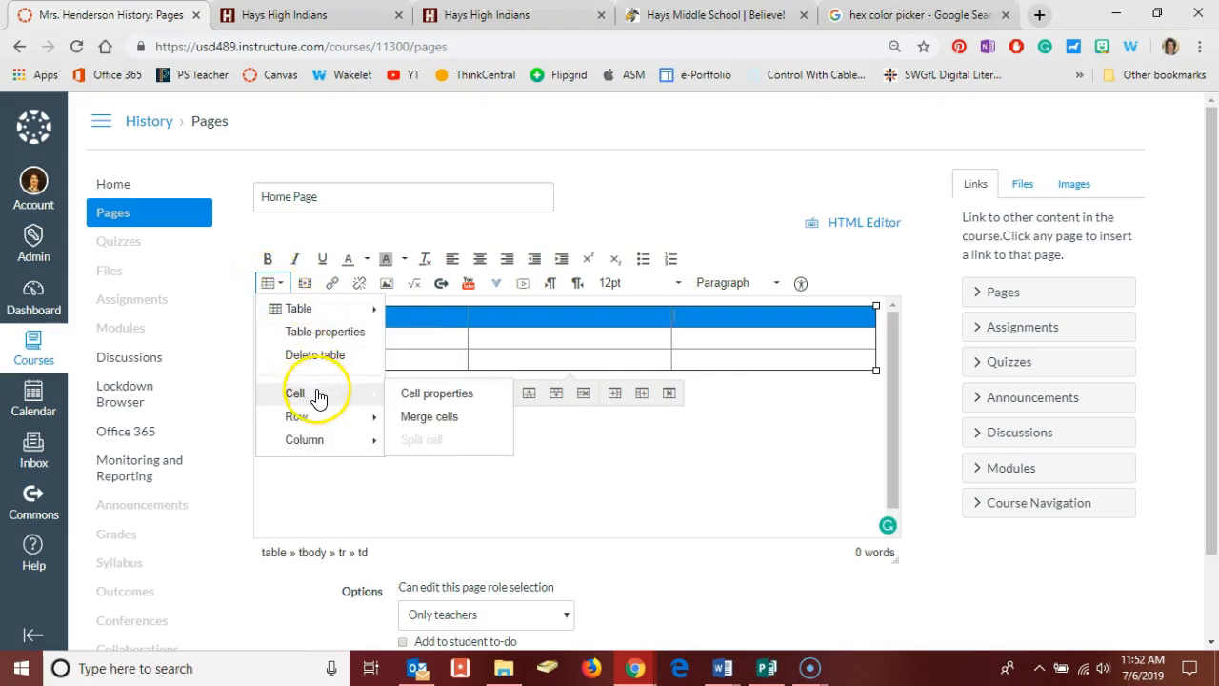
pyautogui.click(425, 416)
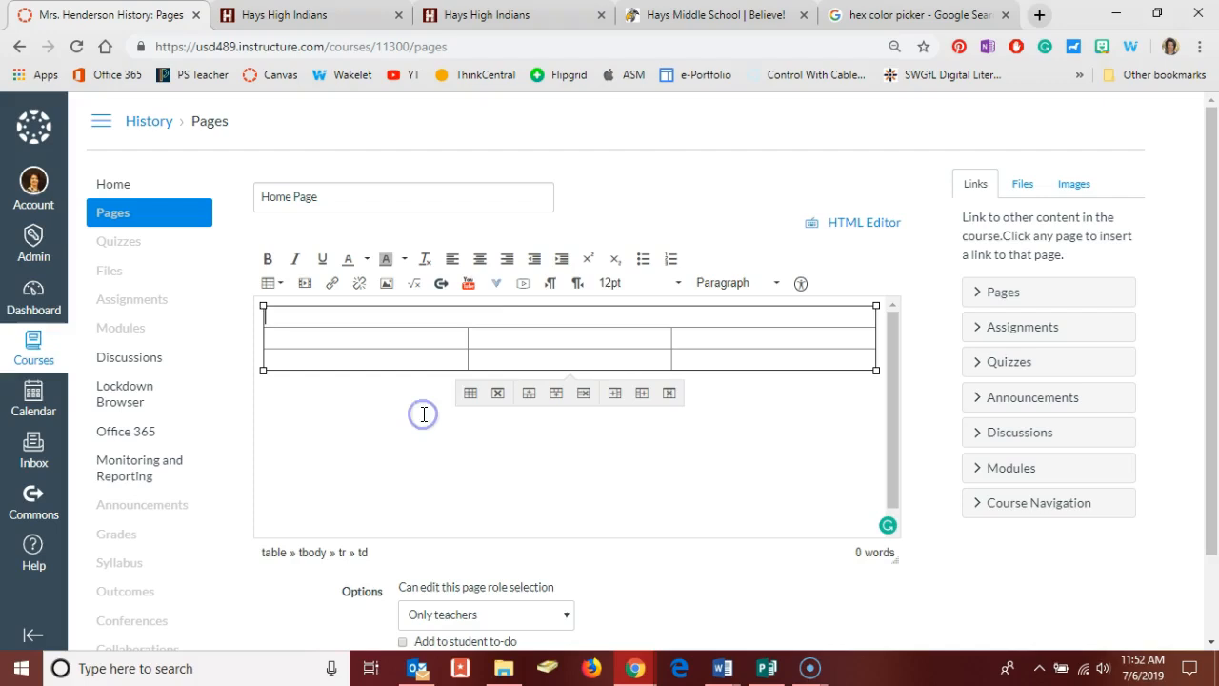
# Step: Enter the centered lines "Course Name", "Teacher Name" and "Building Name" in the merged top cell
pyautogui.click(482, 260)
pyautogui.write('Course Name')
pyautogui.press('Return')
pyautogui.write('Teacher Name')
pyautogui.press('Return')
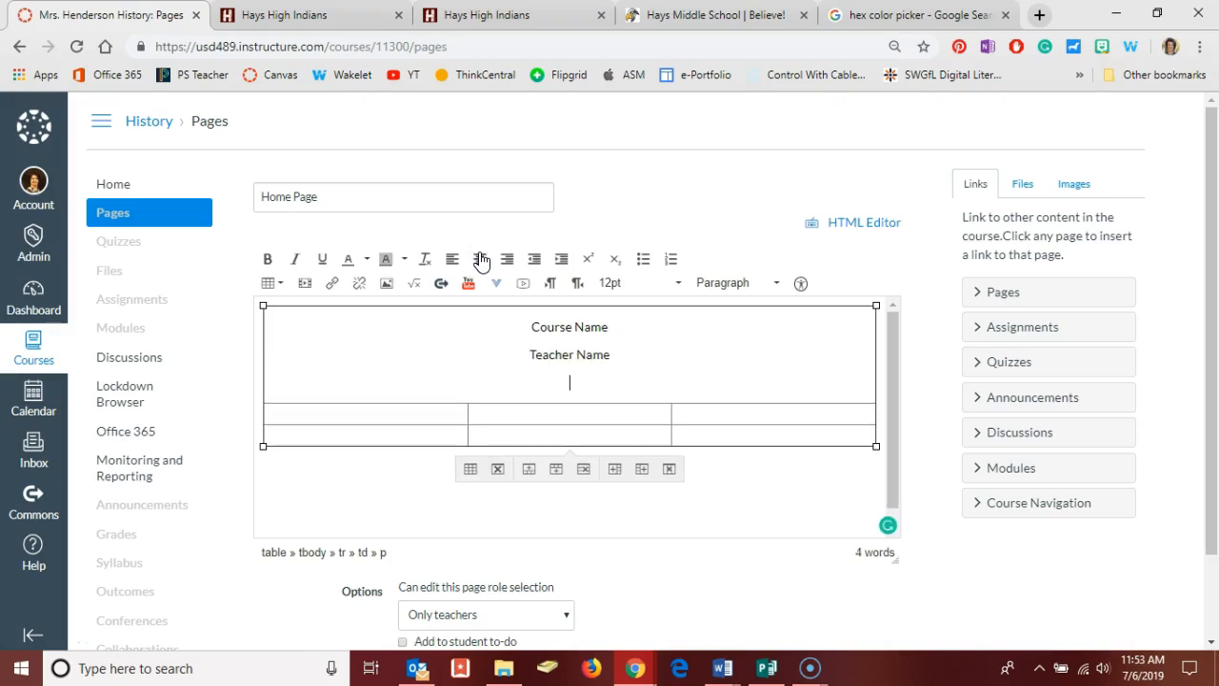
pyautogui.write('Building Name')
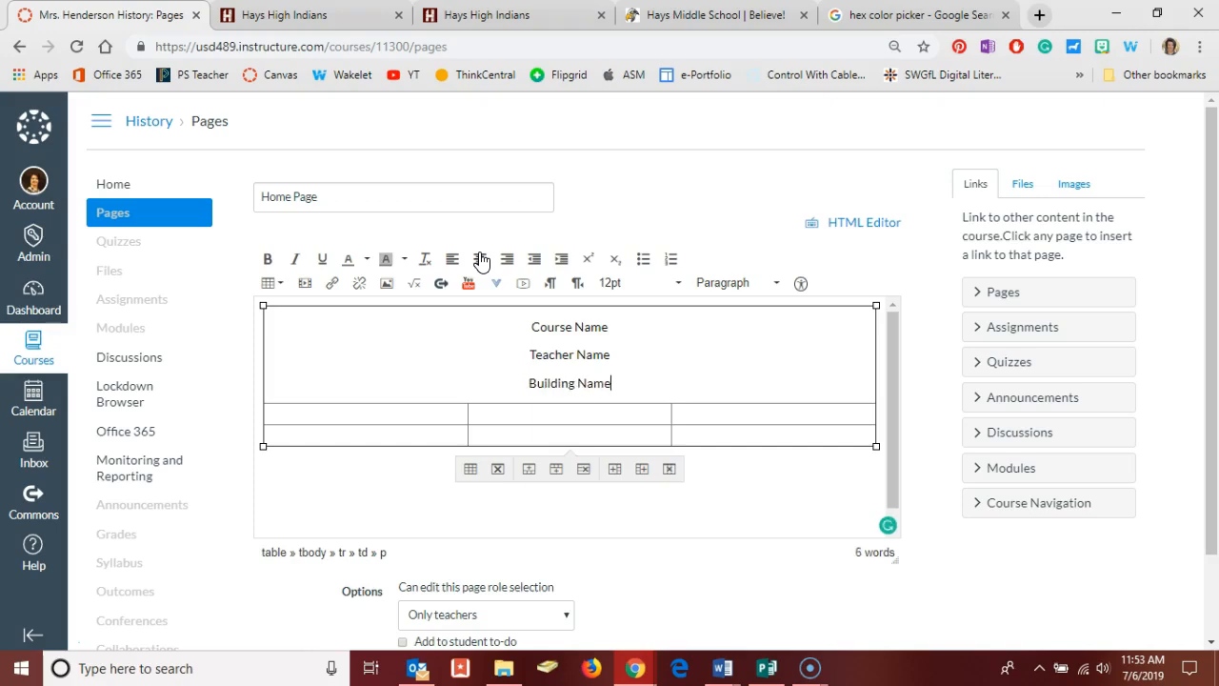
# Step: Format the "Course Name" line as Header 2
pyautogui.click(532, 327)
pyautogui.moveTo(533, 327); pyautogui.dragTo(606, 330)
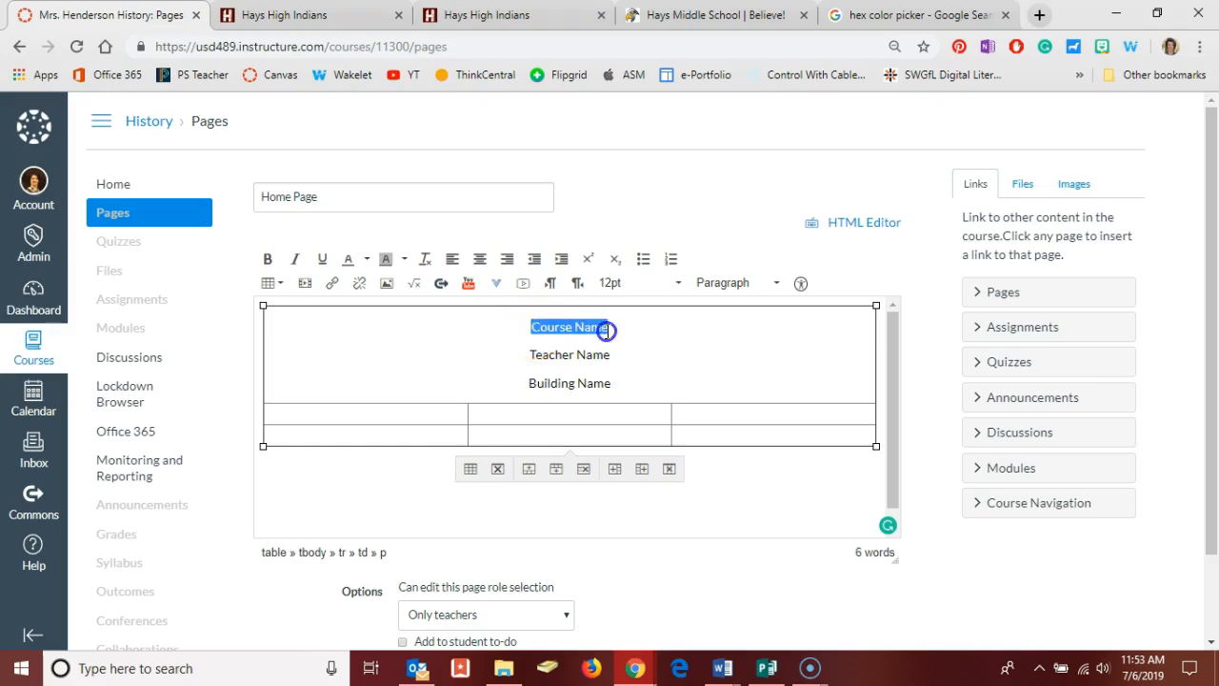
pyautogui.click(711, 284)
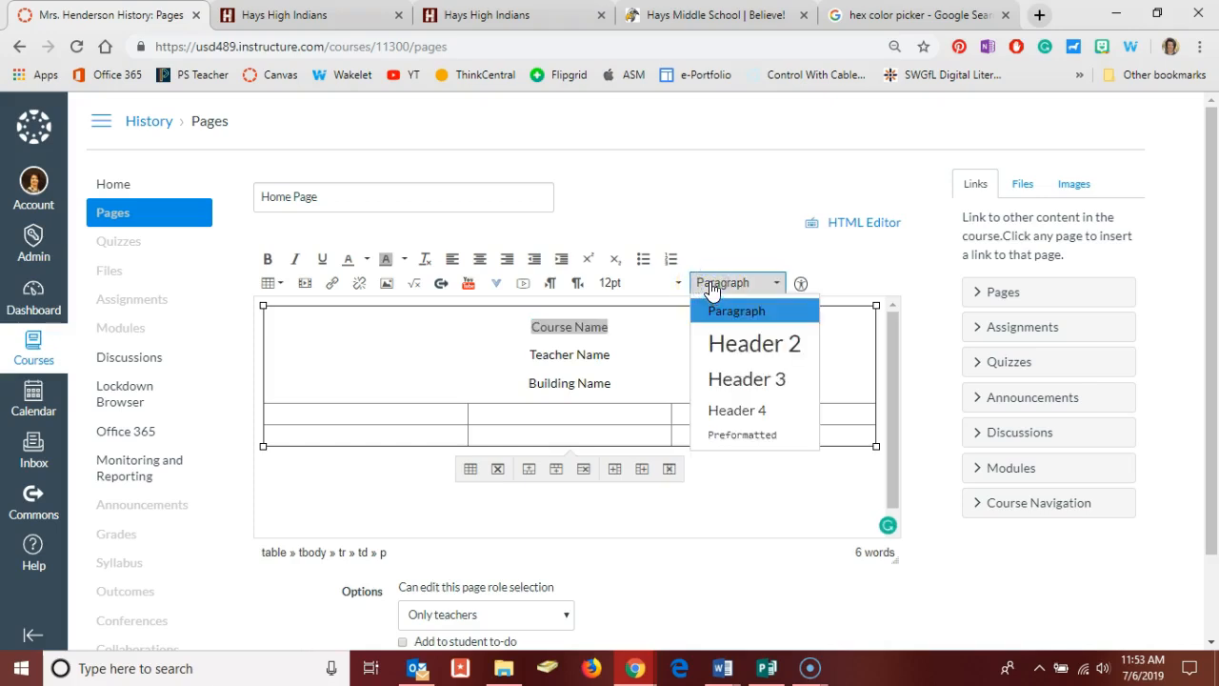
pyautogui.click(720, 345)
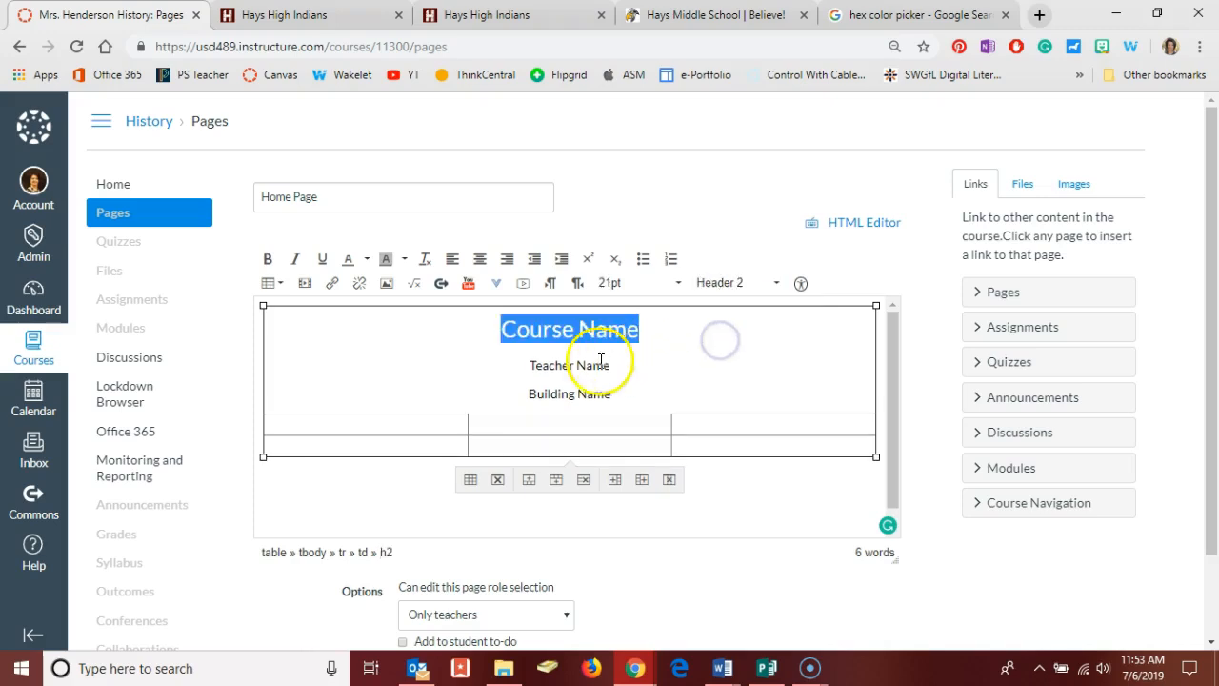
# Step: Format the "Teacher Name" and "Building Name" lines as 14pt bold text in brown
pyautogui.click(529, 364)
pyautogui.moveTo(530, 365); pyautogui.dragTo(614, 390)
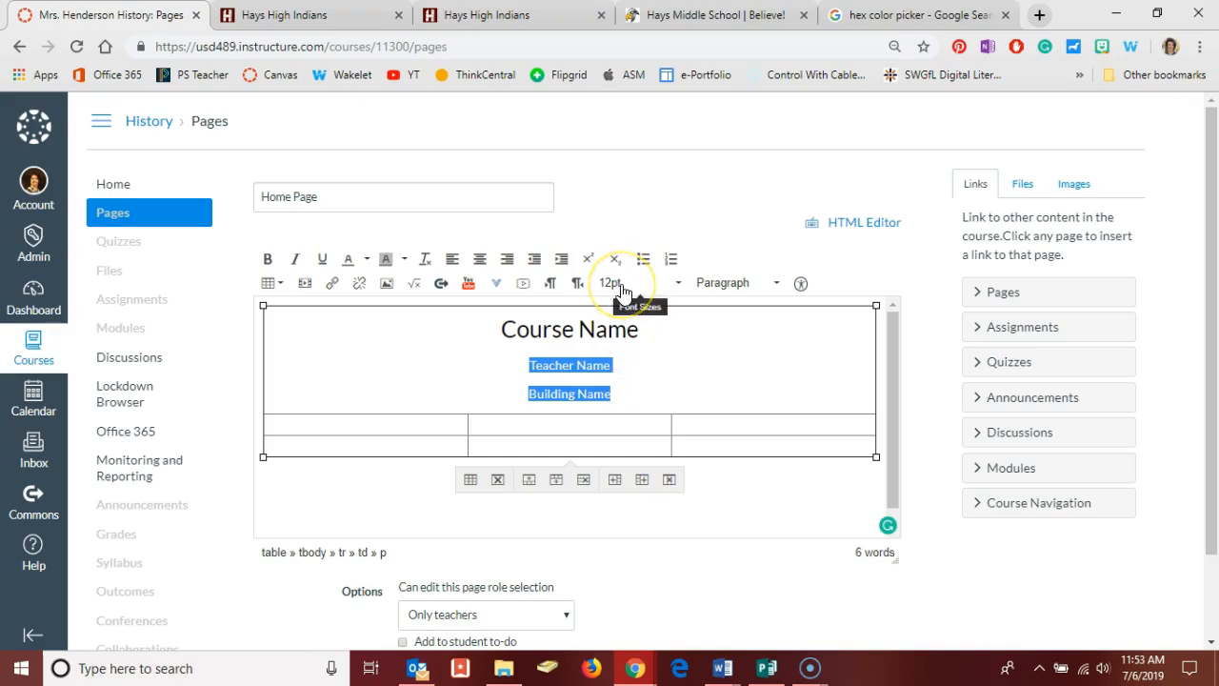
pyautogui.click(620, 286)
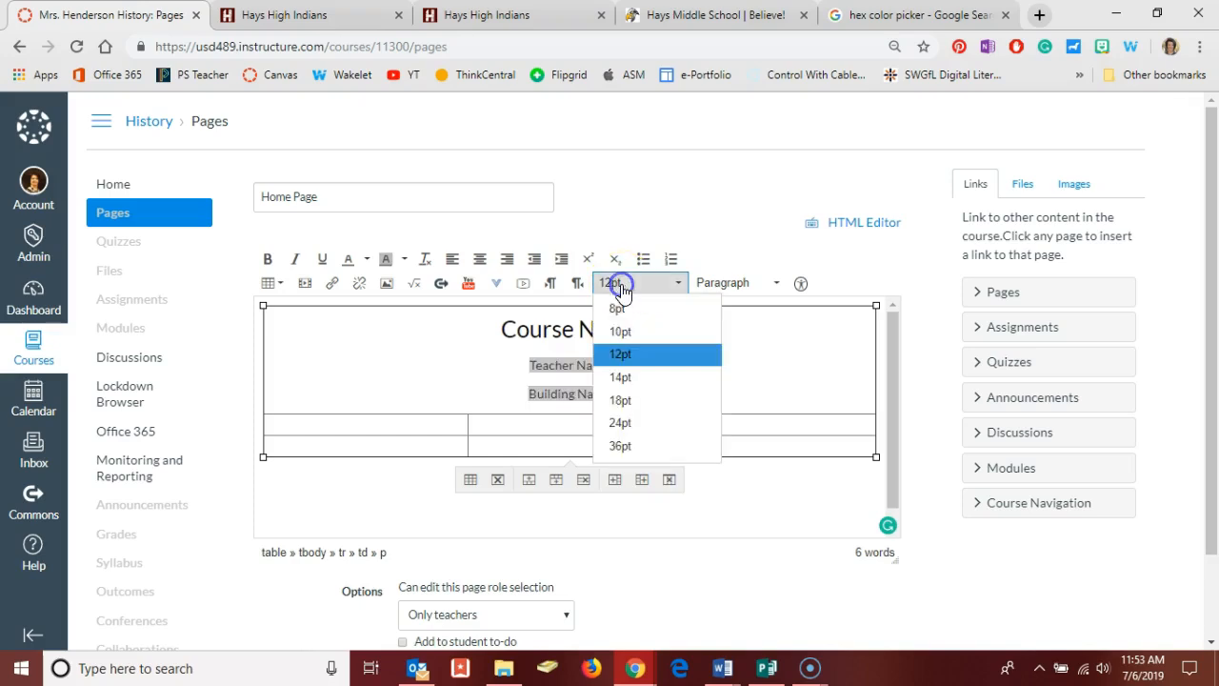
pyautogui.click(623, 379)
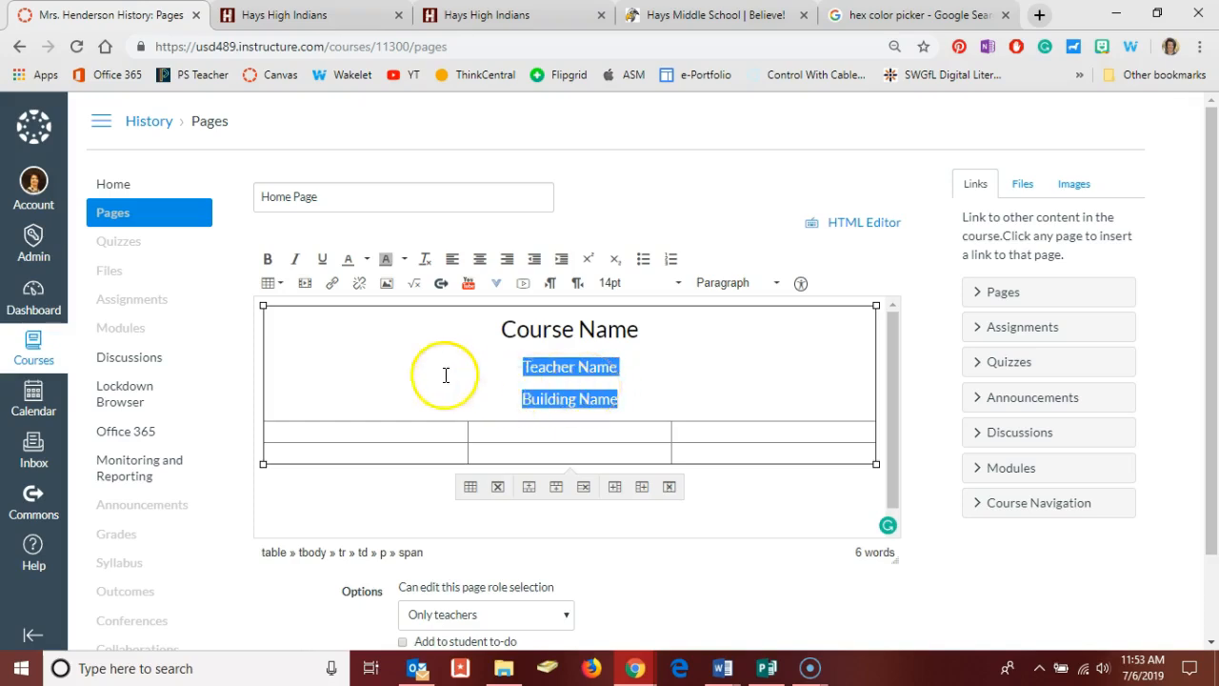
pyautogui.click(275, 262)
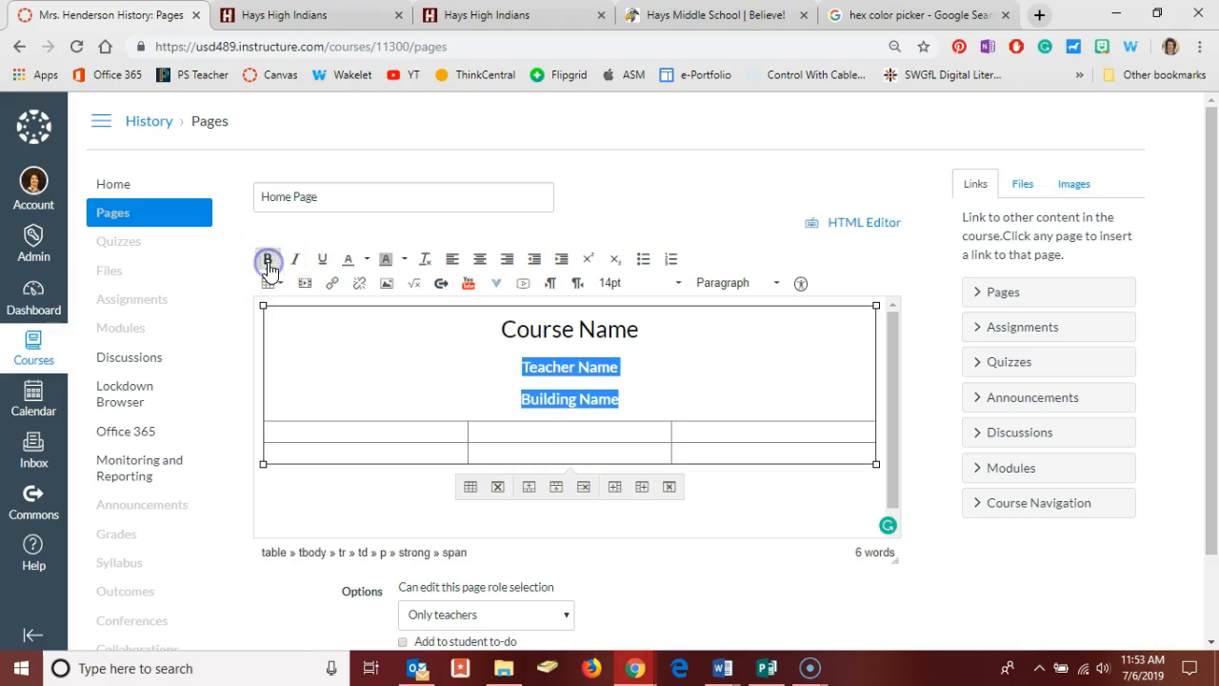
pyautogui.click(366, 261)
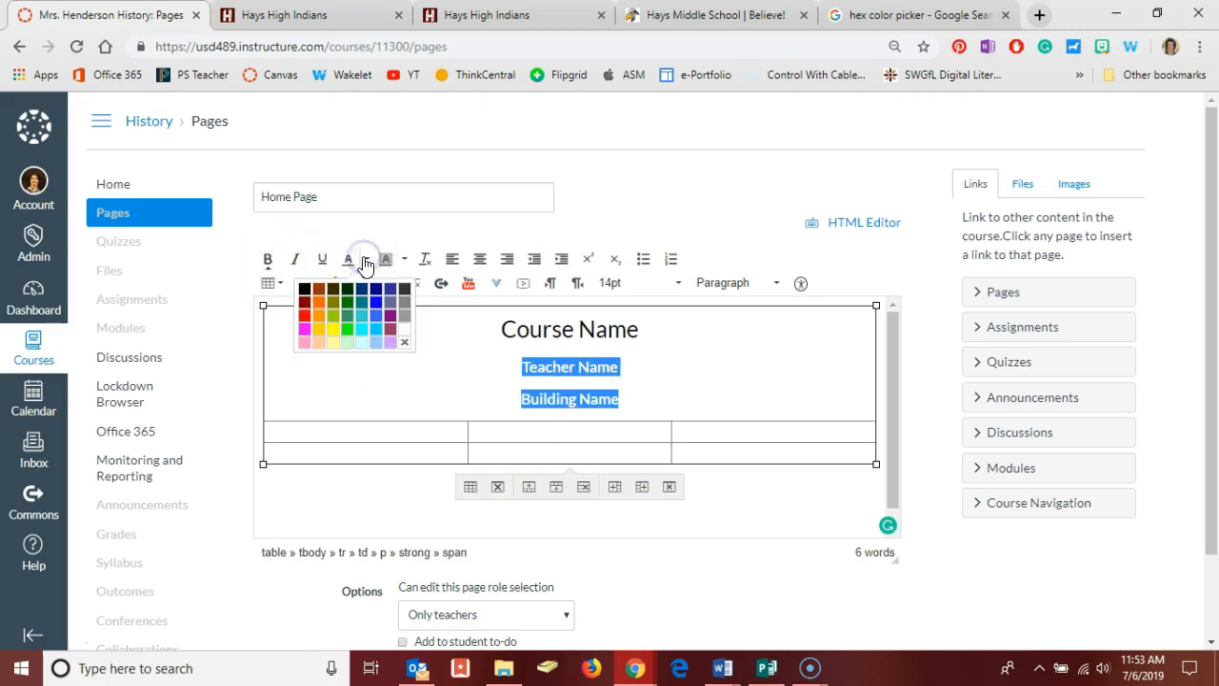
pyautogui.click(319, 291)
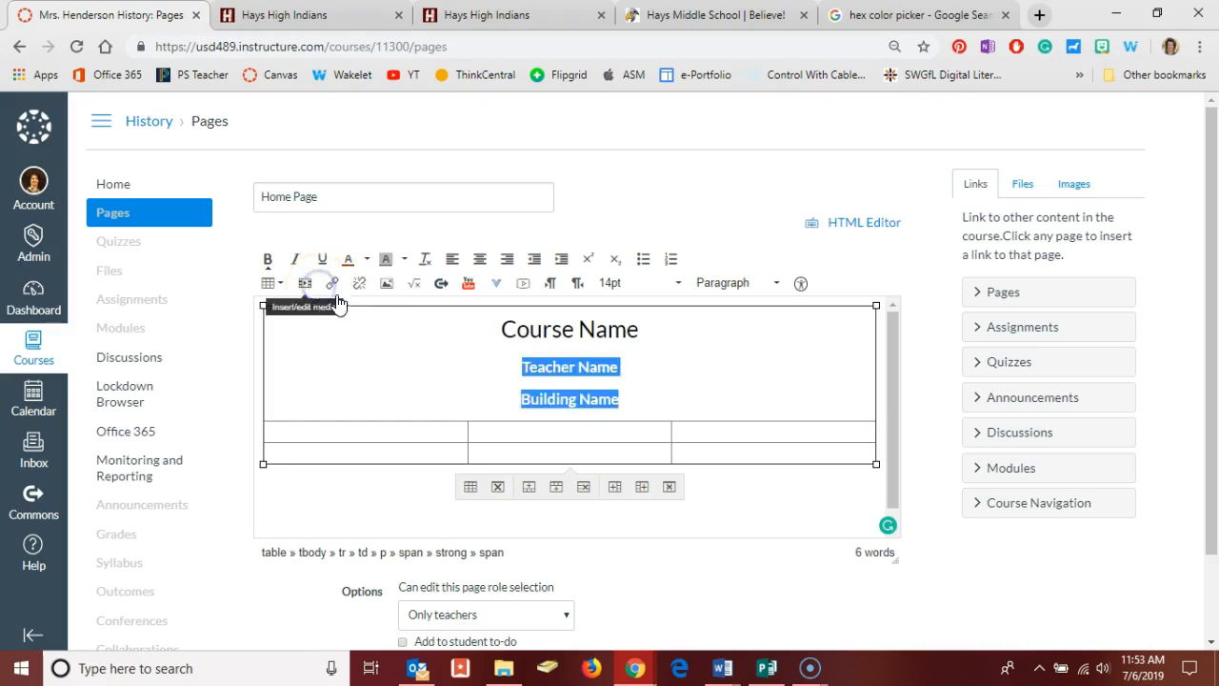
# Step: Open the advanced cell properties of the merged header cell
pyautogui.click(496, 331)
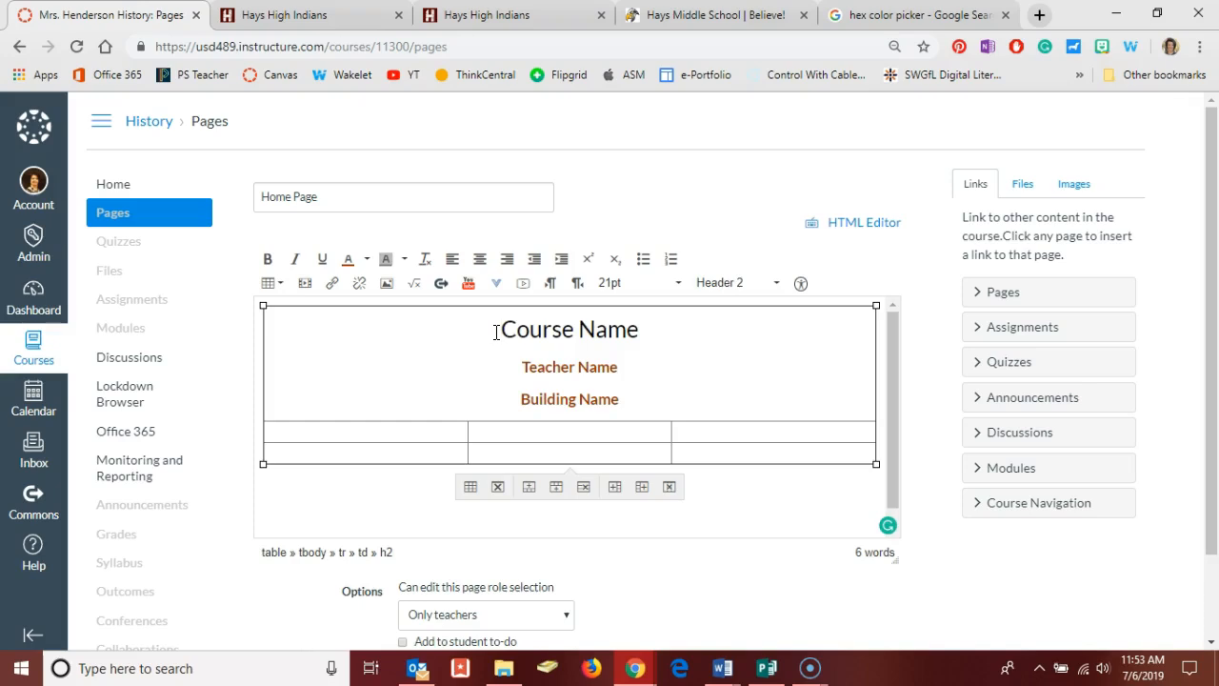
pyautogui.click(270, 284)
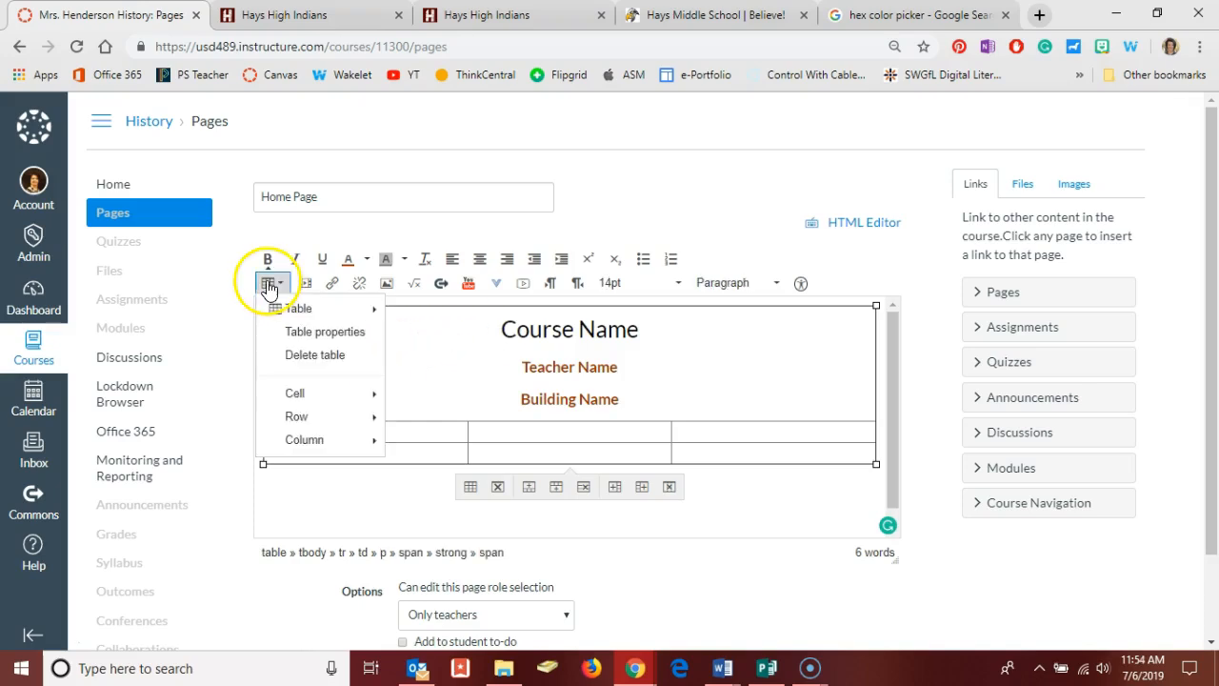
pyautogui.moveTo(300, 398)
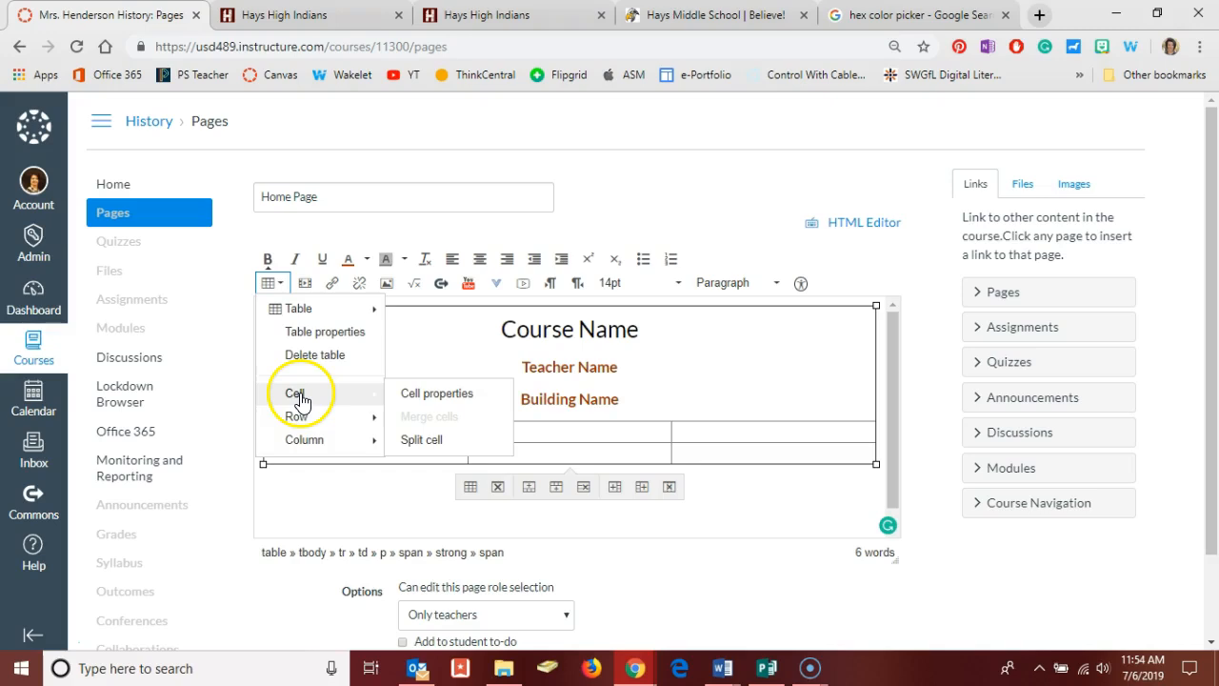
pyautogui.click(415, 398)
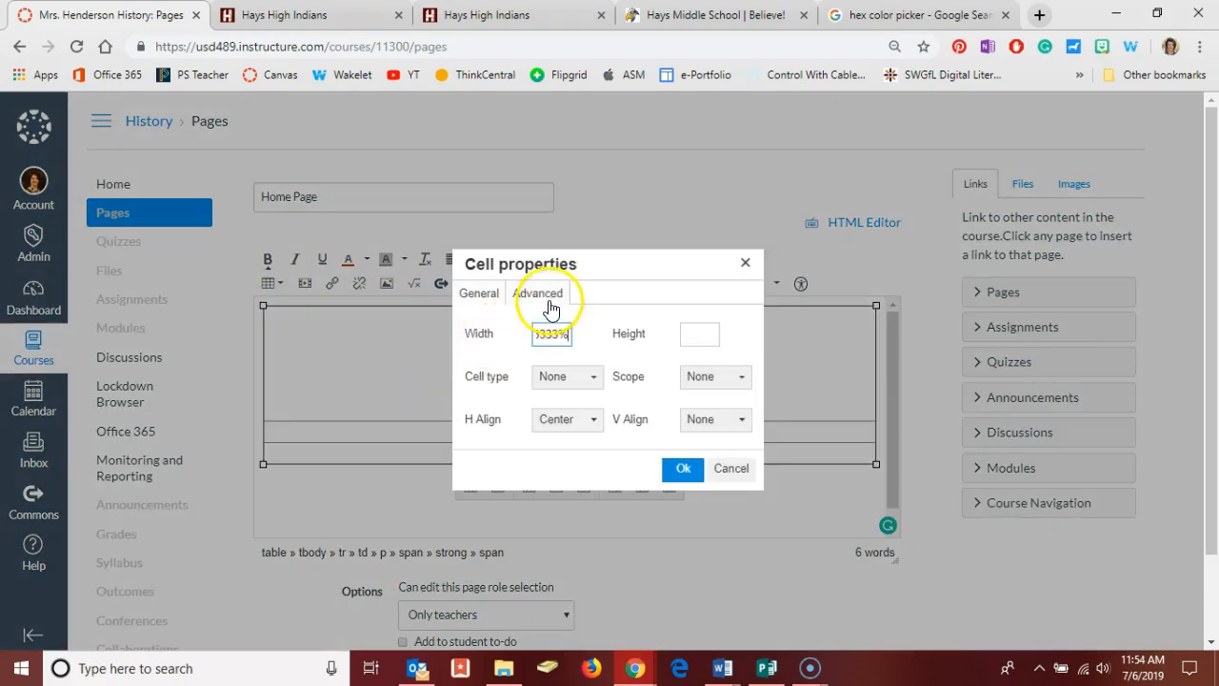
pyautogui.click(539, 295)
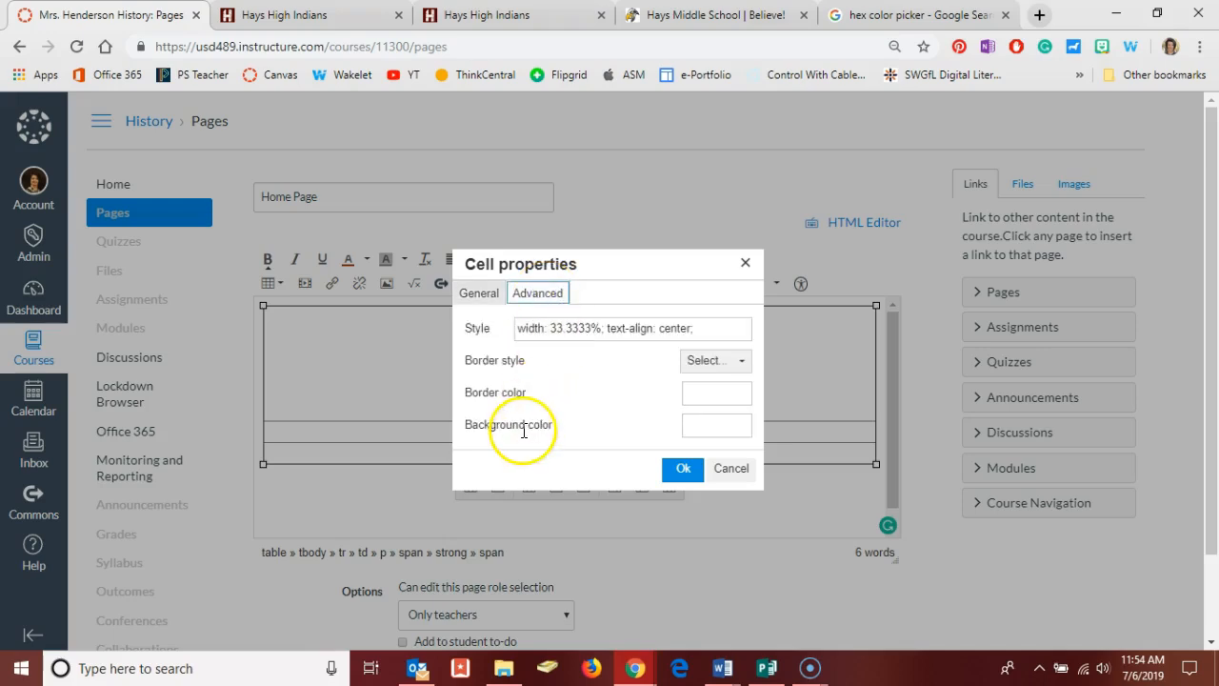
# Step: Switch to the Google color picker page, choose the green #3ca12a and copy its hex code
pyautogui.click(910, 17)
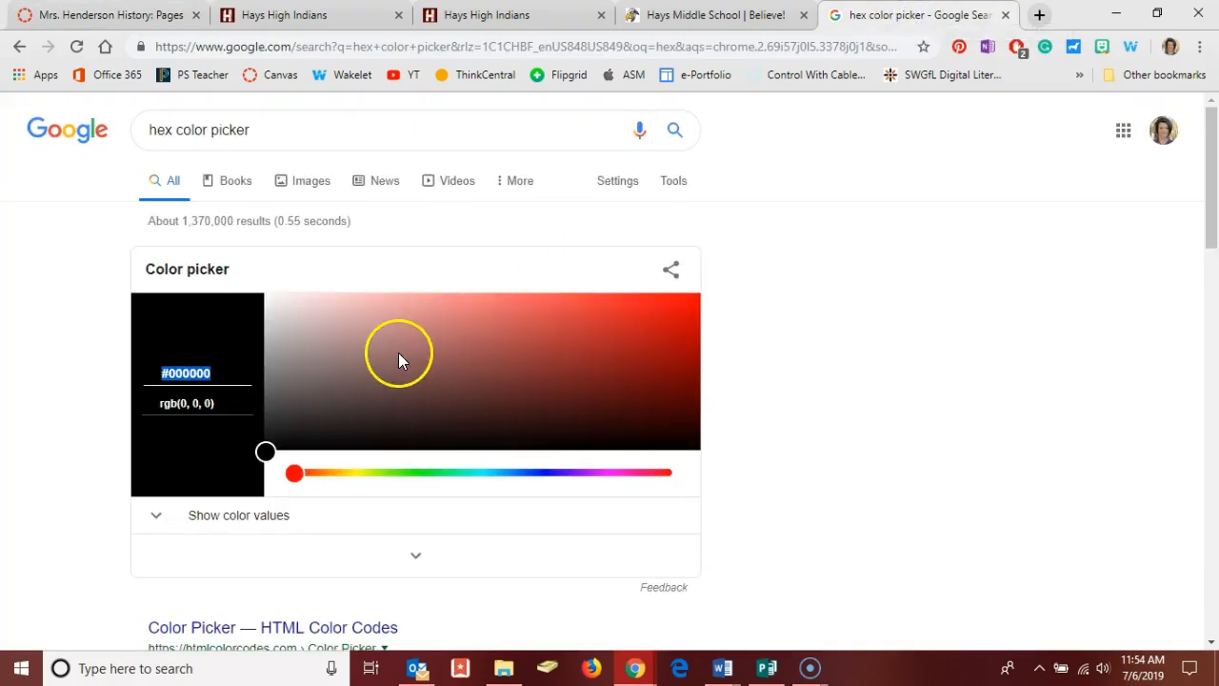
pyautogui.moveTo(292, 473); pyautogui.dragTo(410, 474)
pyautogui.click(270, 461)
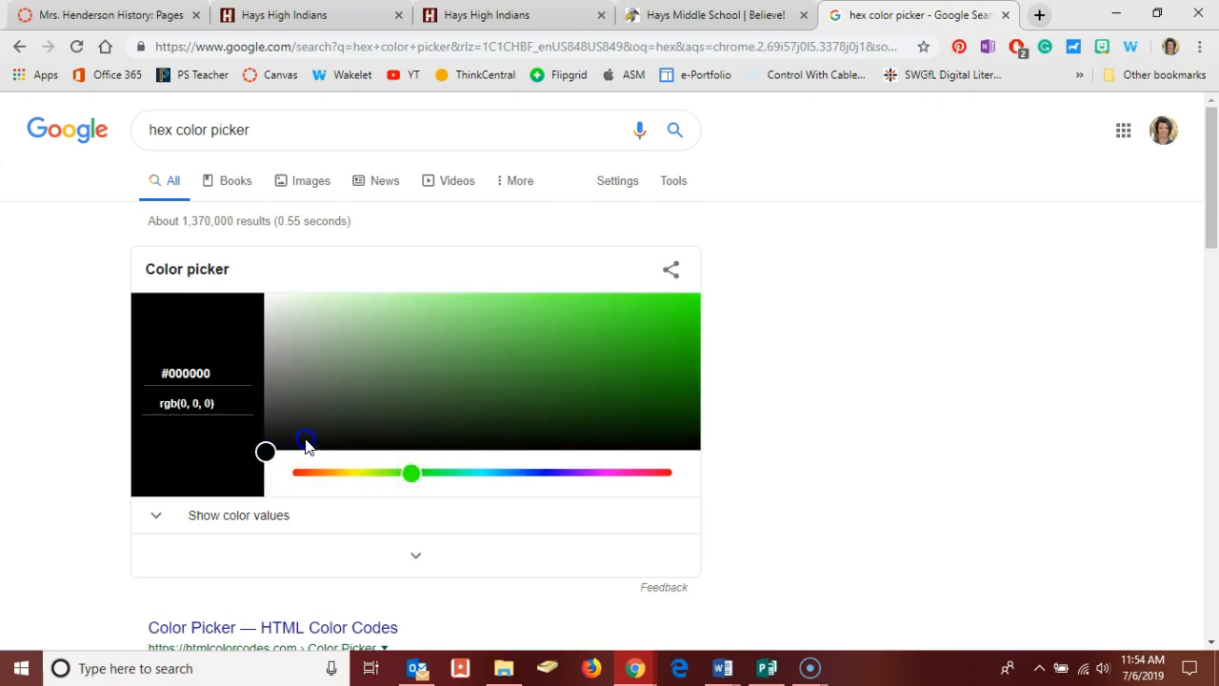
pyautogui.click(539, 366)
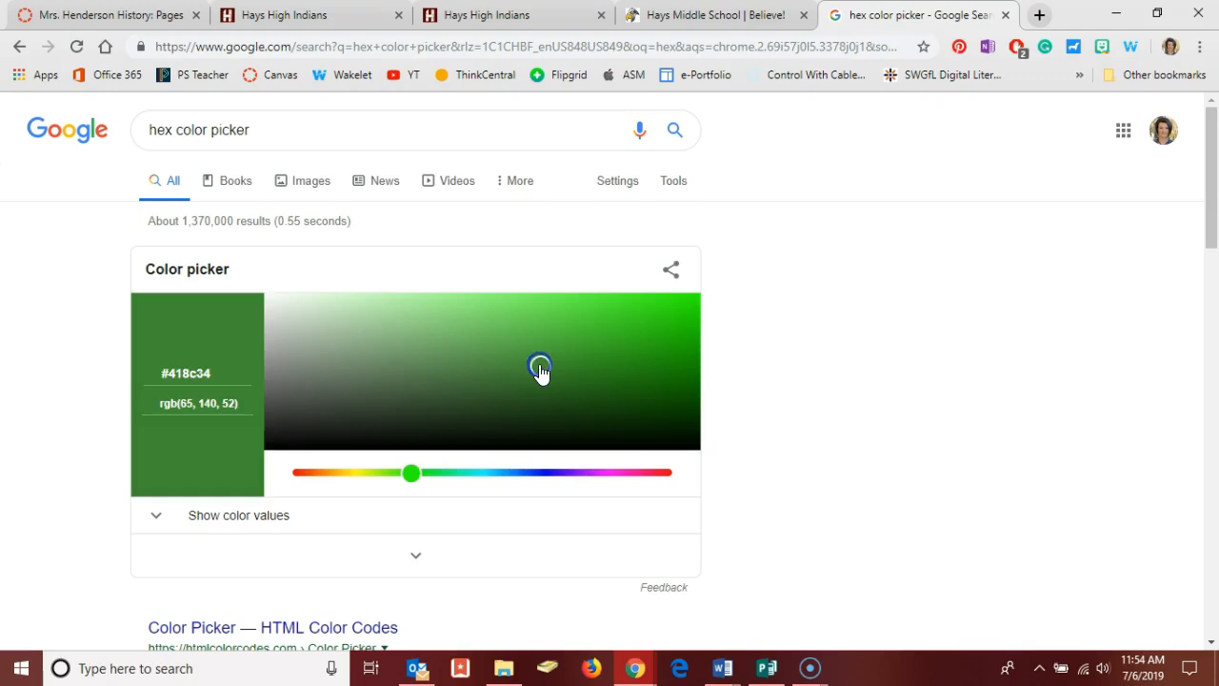
pyautogui.moveTo(540, 365); pyautogui.dragTo(591, 353)
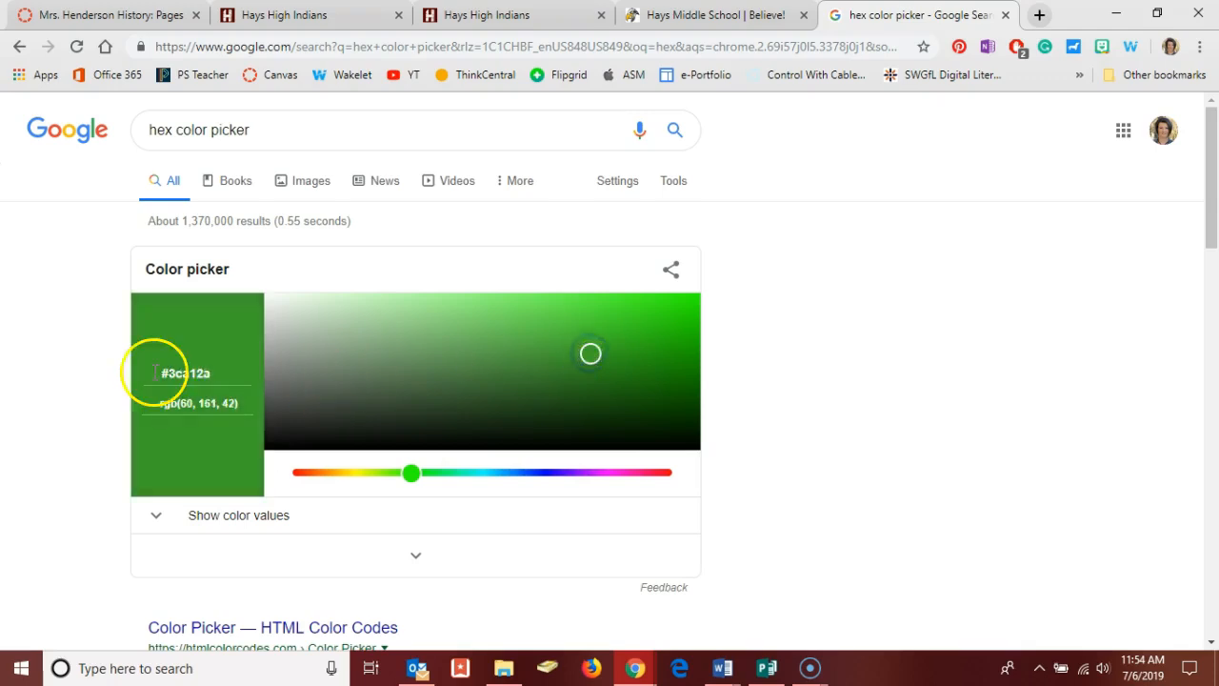
pyautogui.moveTo(217, 371); pyautogui.dragTo(155, 373)
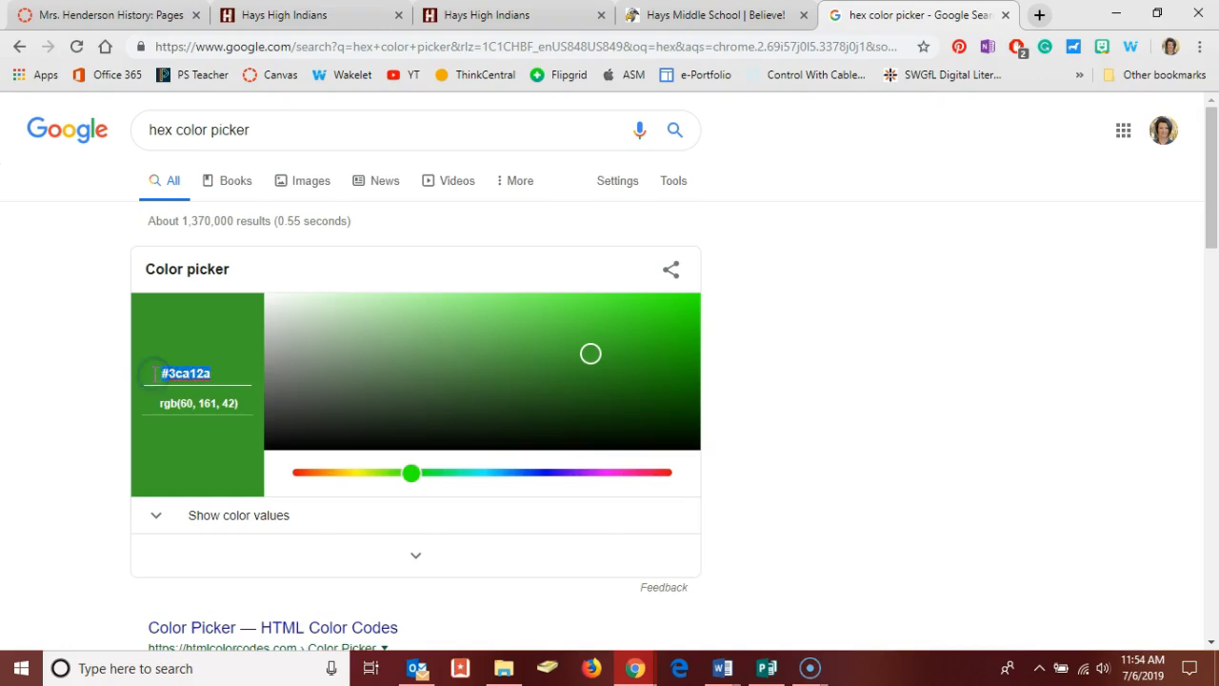
pyautogui.hotkey('ctrl', 'c')
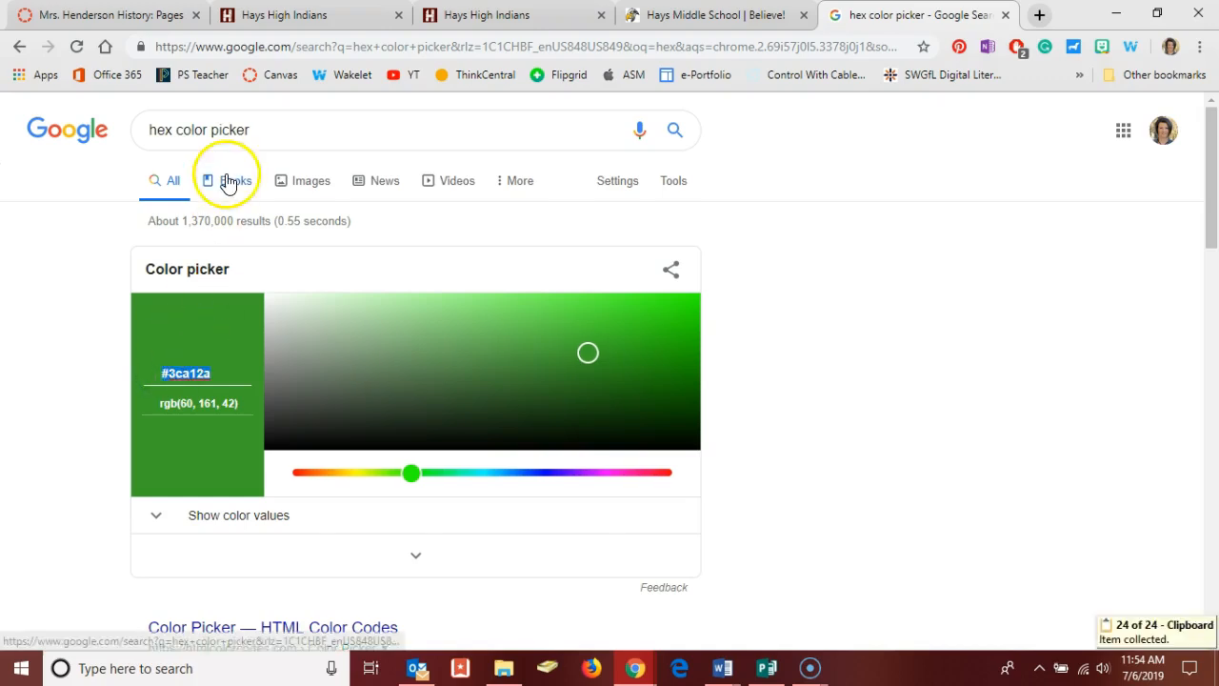
# Step: Return to the Canvas page and set the header cell's background color to #3ca12a
pyautogui.click(132, 16)
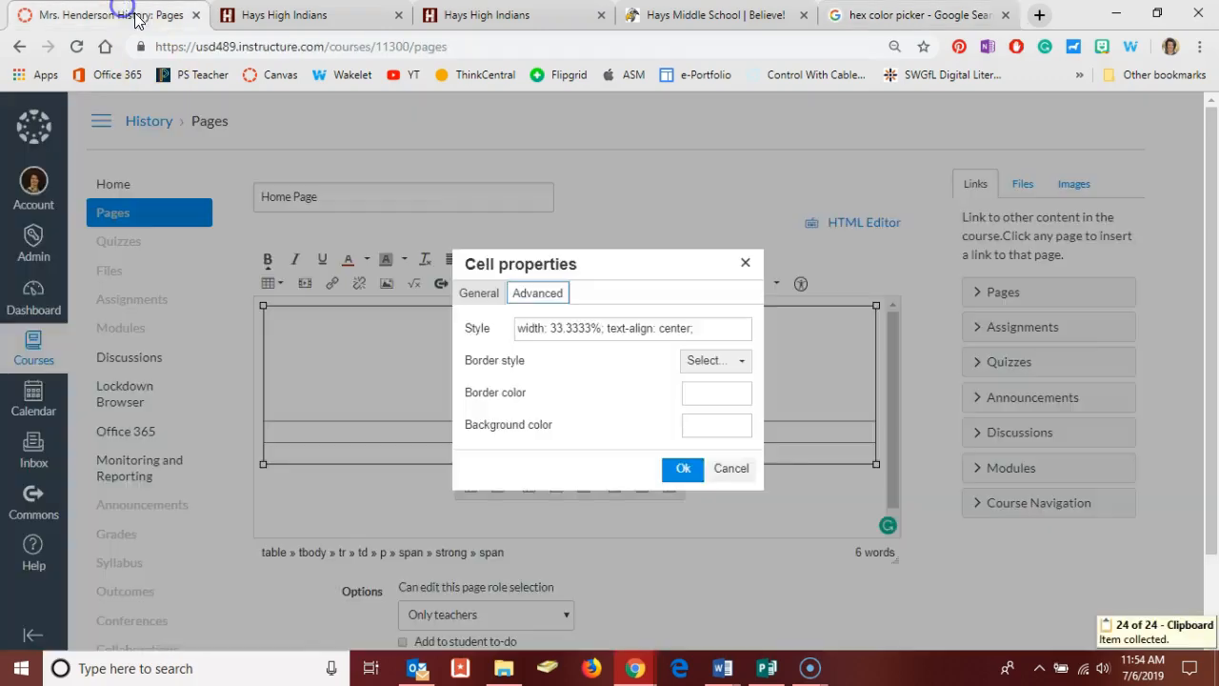
pyautogui.click(701, 421)
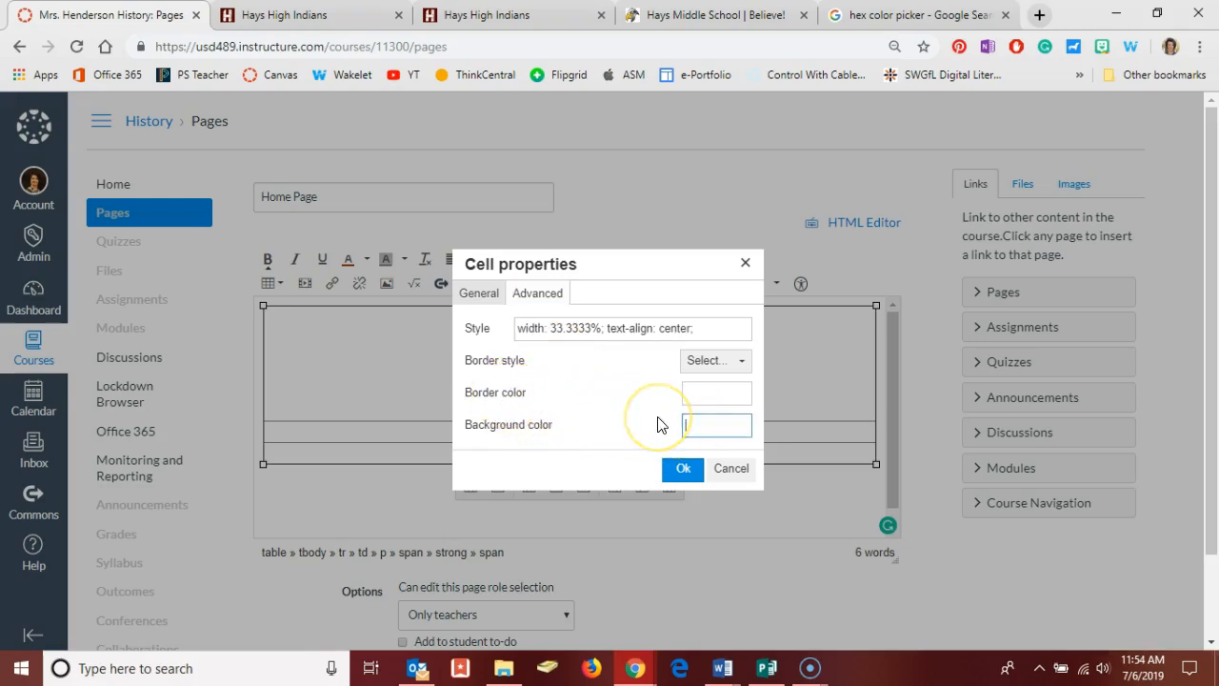
pyautogui.click(684, 467)
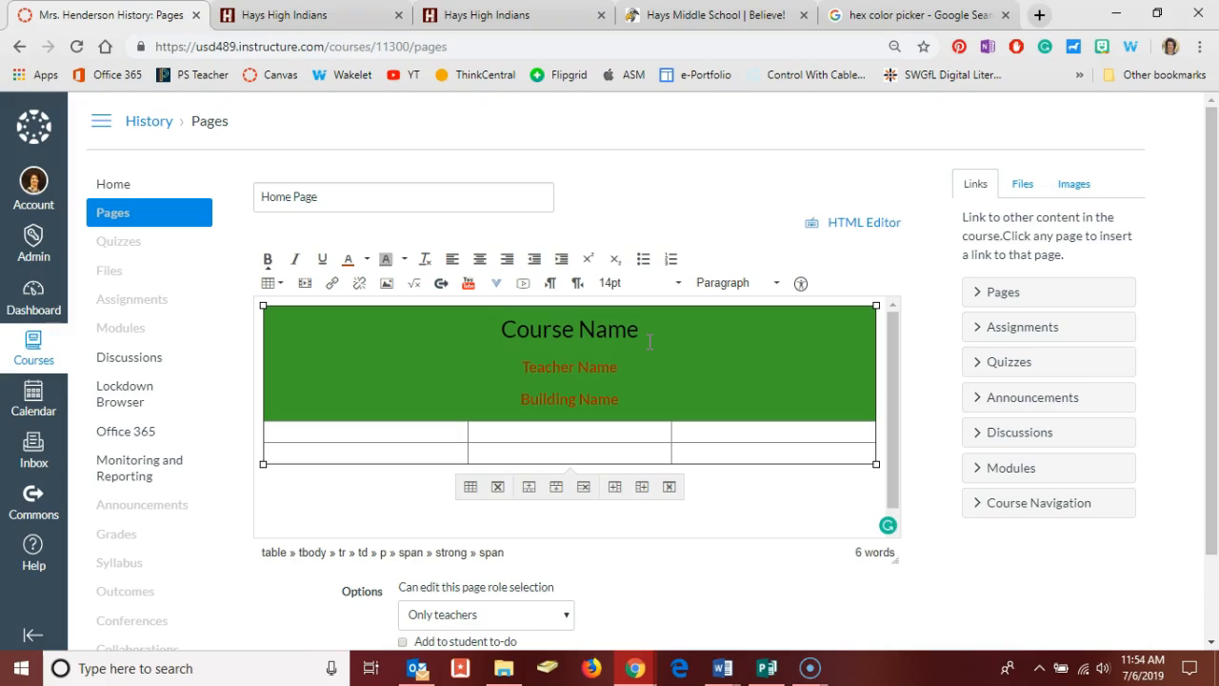
# Step: Center the content of the first cell directly below the green header
pyautogui.click(422, 420)
pyautogui.click(422, 420)
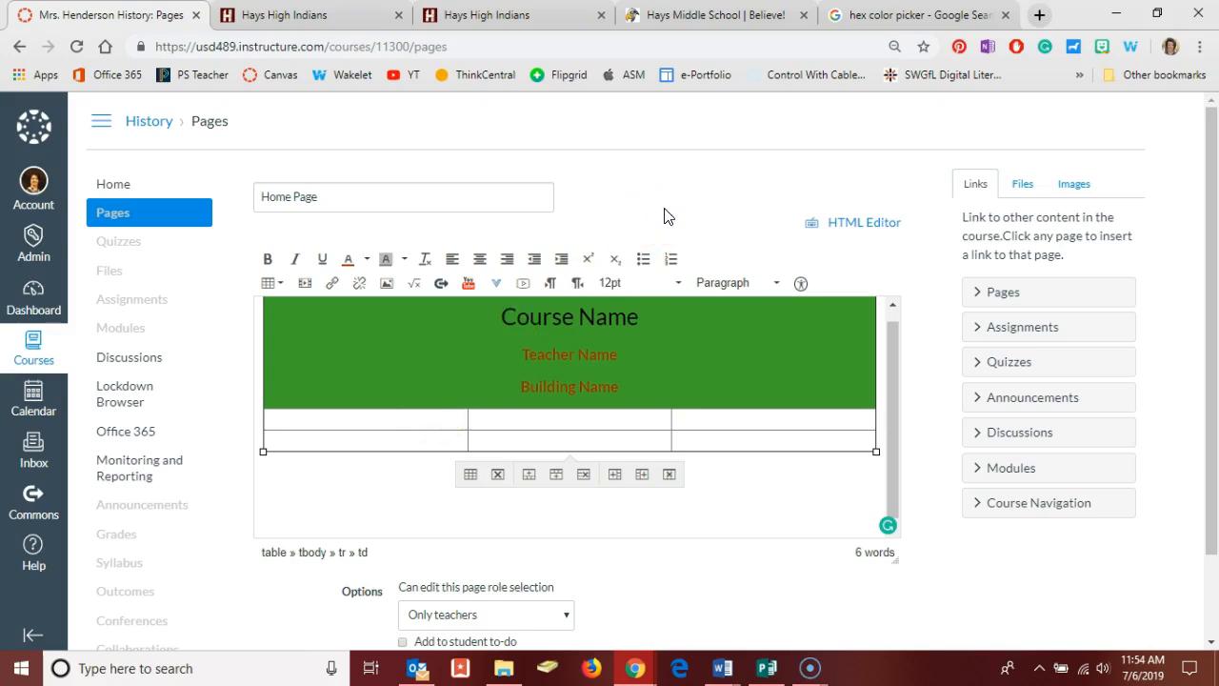
pyautogui.click(480, 267)
# Step: Start a new image upload and choose the JPG file "books" from the Canvas icons folder
pyautogui.click(1070, 188)
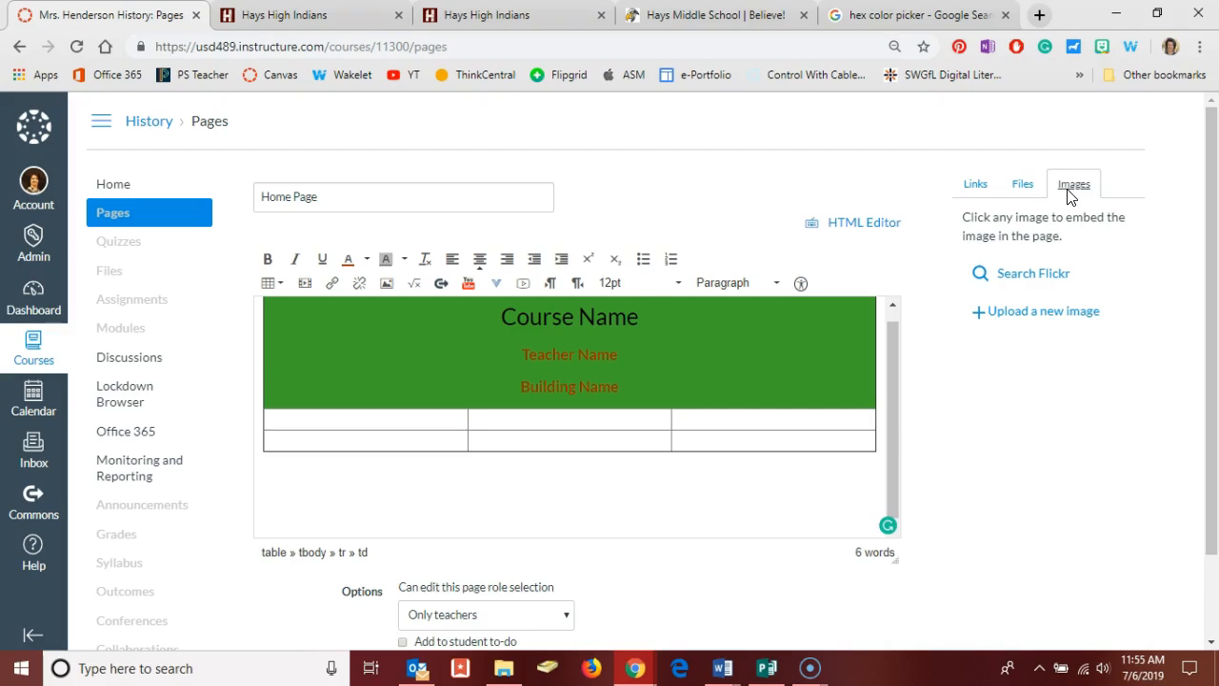
pyautogui.click(1031, 313)
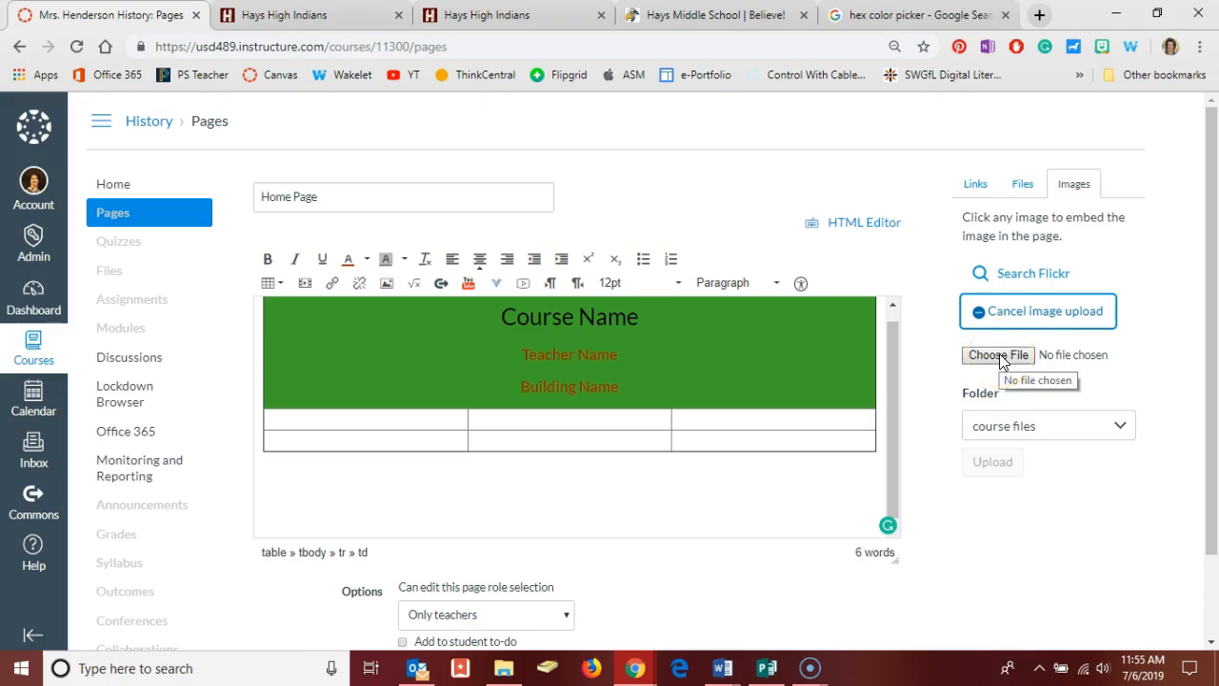
pyautogui.click(1000, 358)
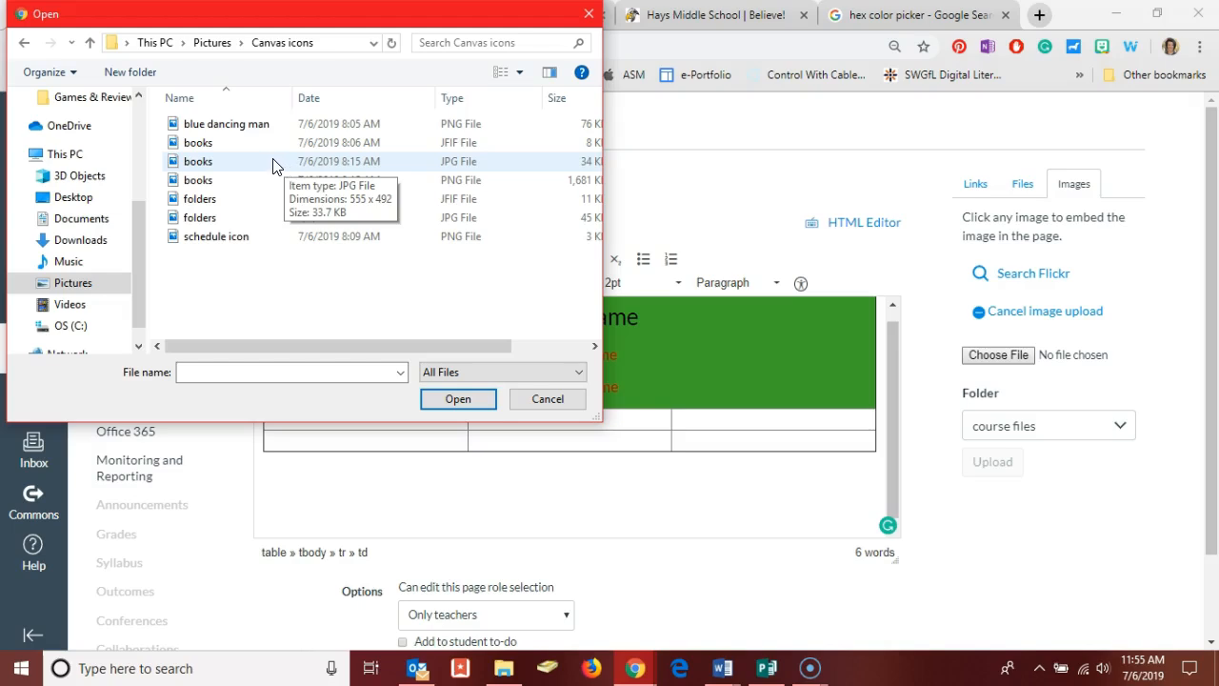
pyautogui.click(272, 162)
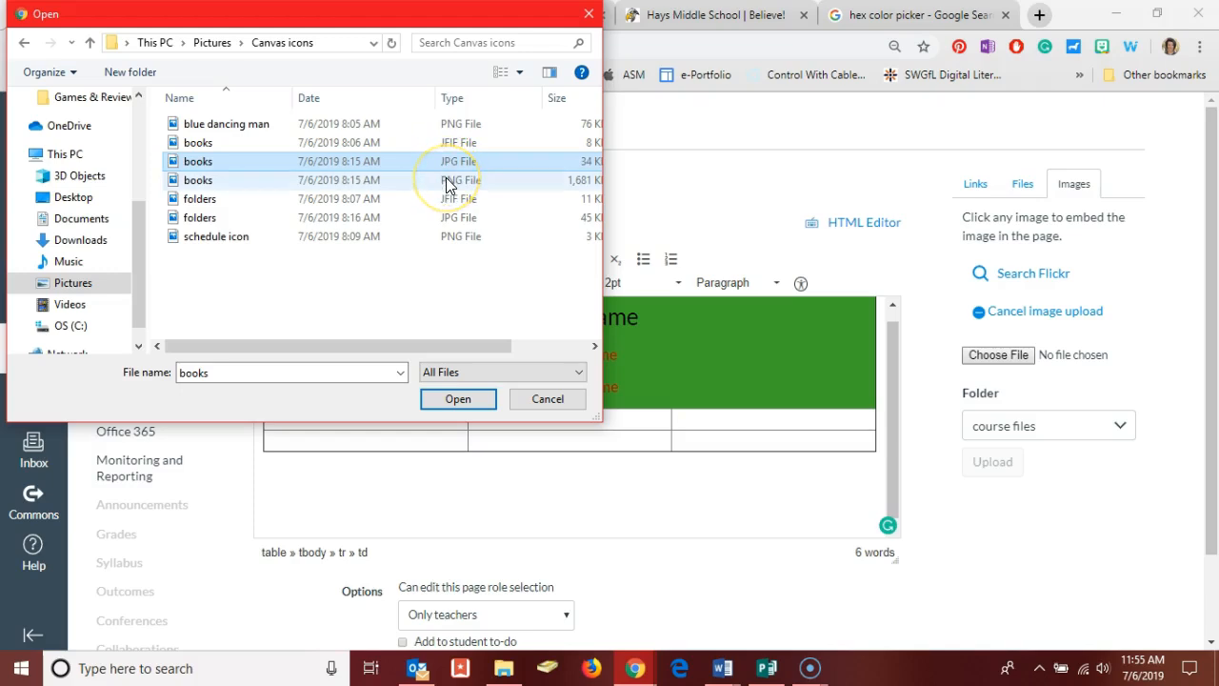
pyautogui.click(451, 401)
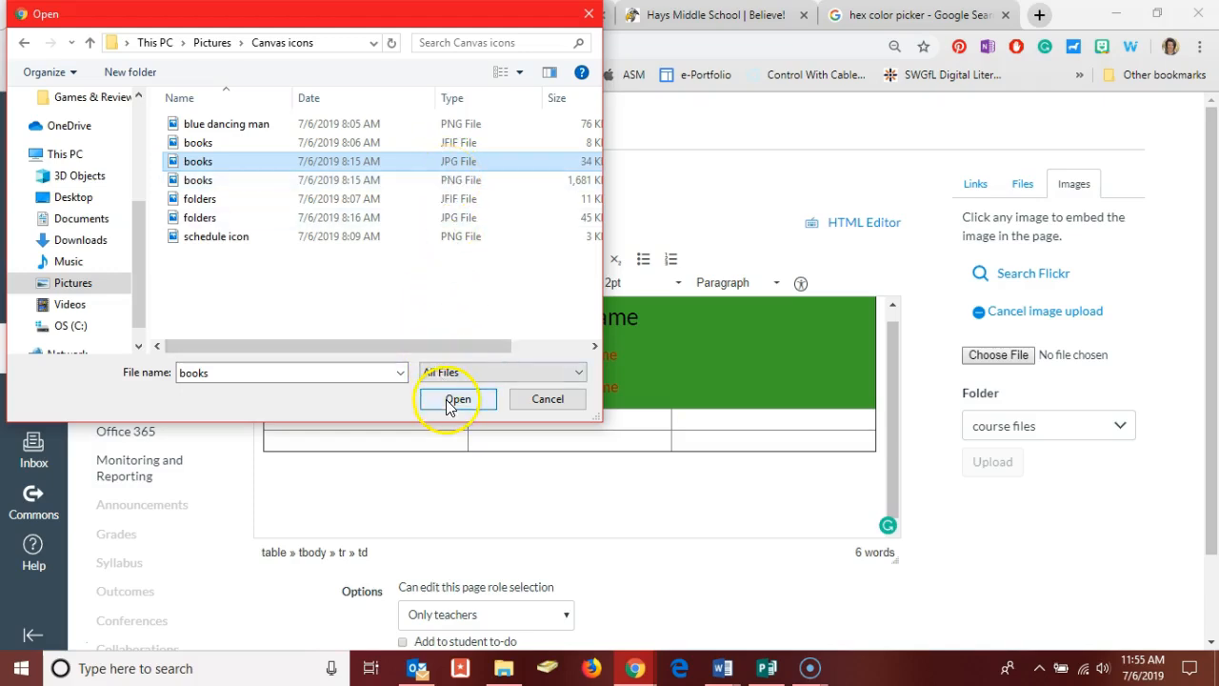
pyautogui.click(447, 401)
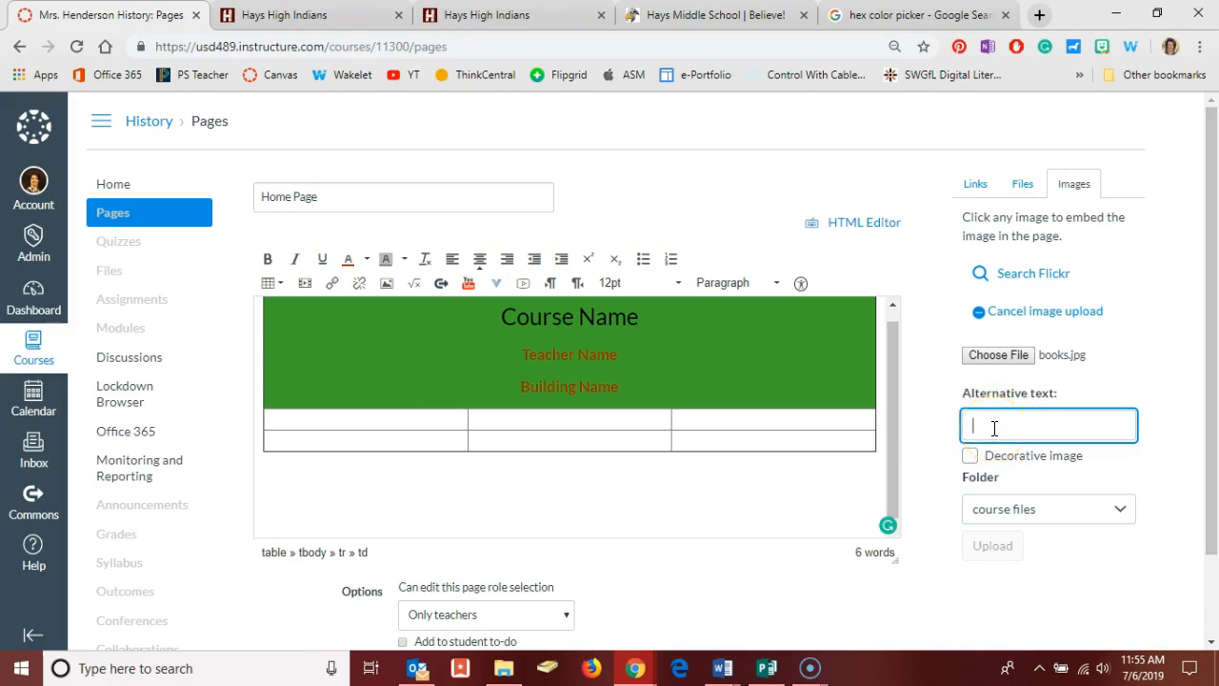
# Step: Give the image the alternative text "books" and upload it into the first cell below the header
pyautogui.write('books')
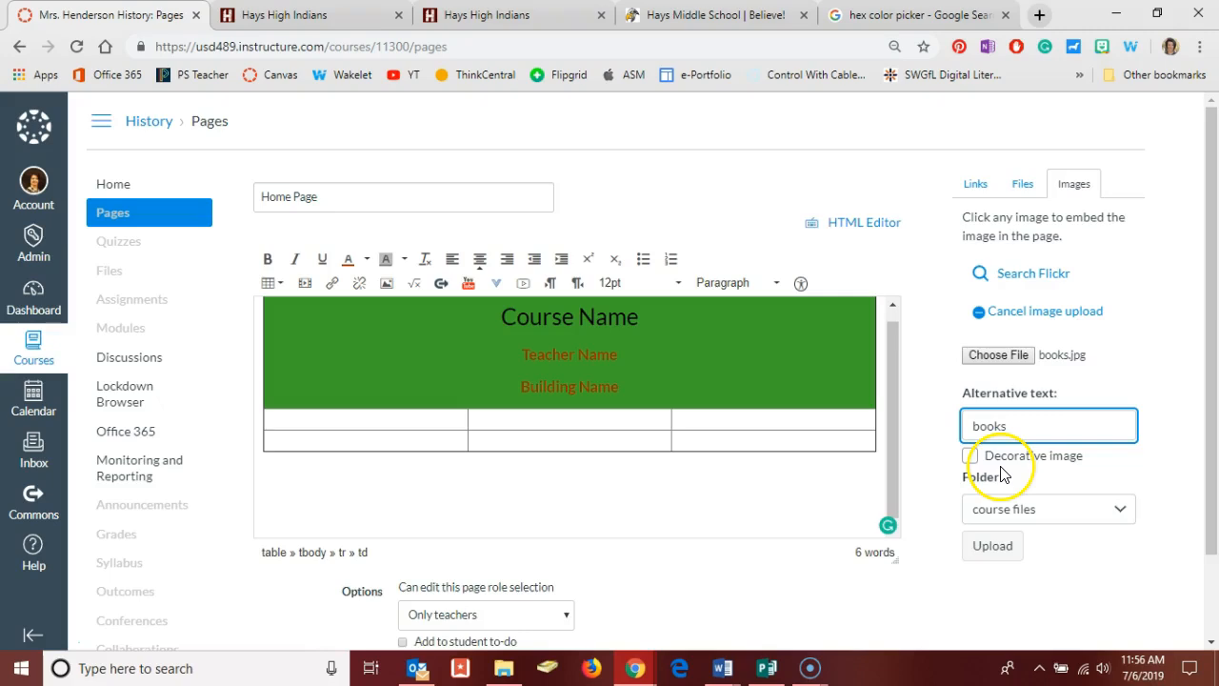
pyautogui.scroll(-1, 1000, 473)
pyautogui.click(992, 504)
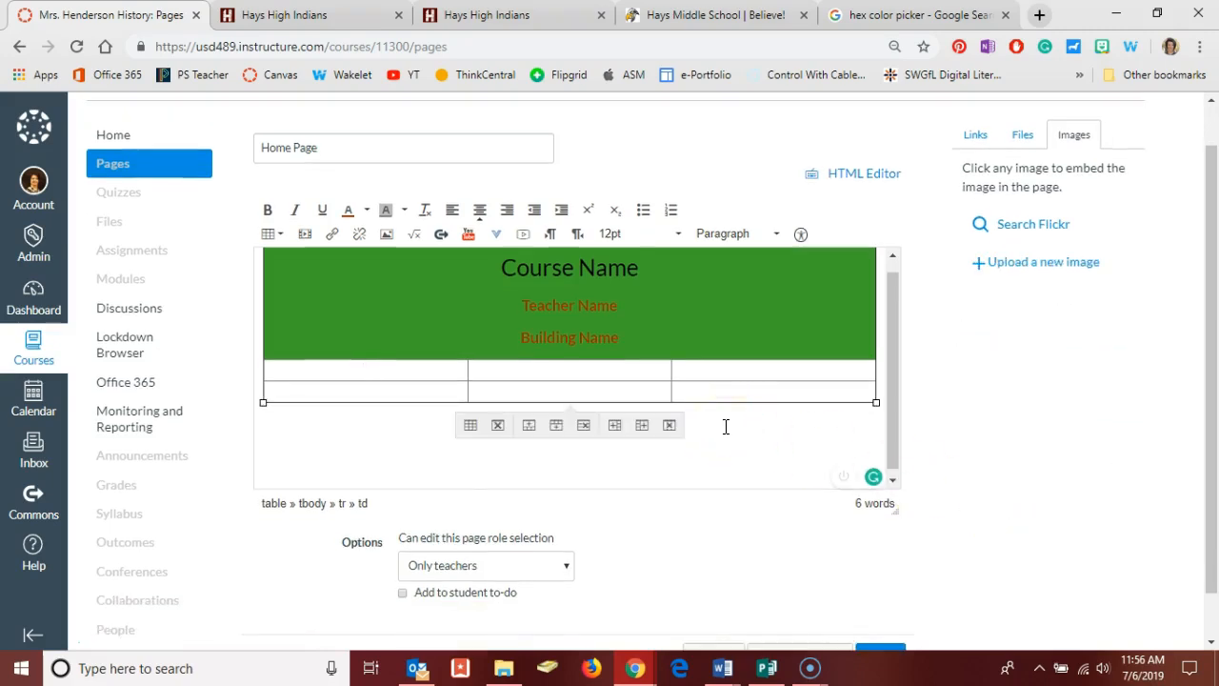
# Step: Shrink the books image slightly within its cell and enlarge the editing area to show the whole table
pyautogui.click(354, 416)
pyautogui.click(348, 419)
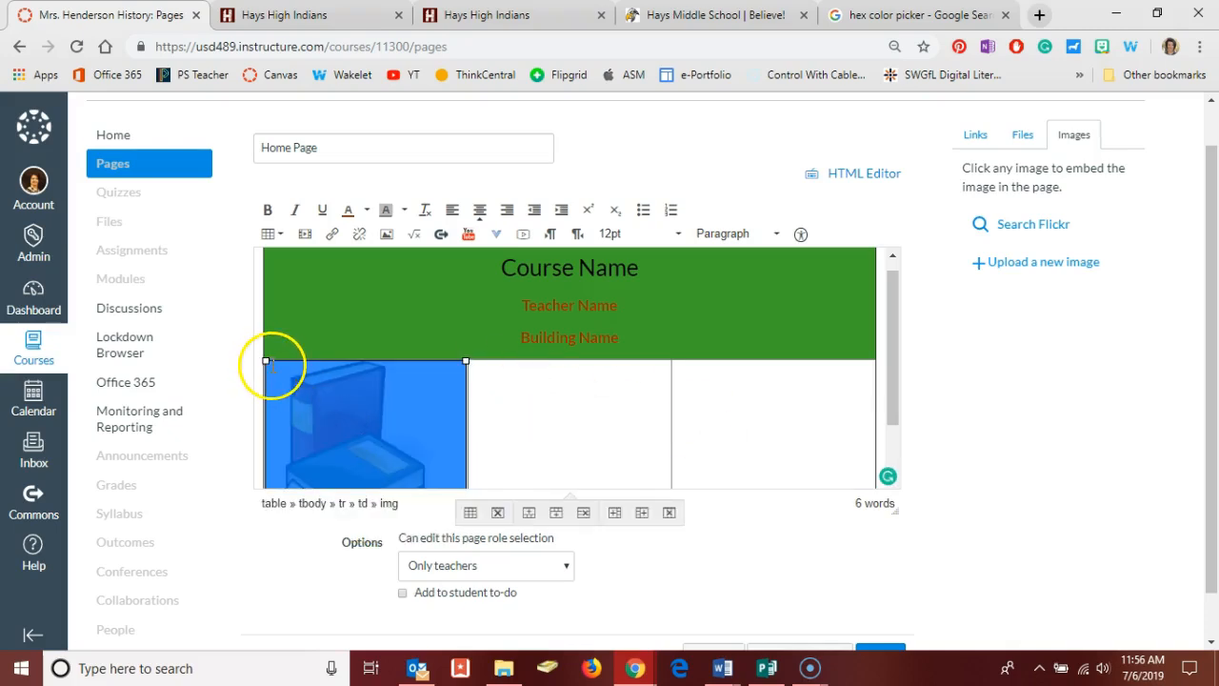
pyautogui.moveTo(264, 362); pyautogui.dragTo(306, 398)
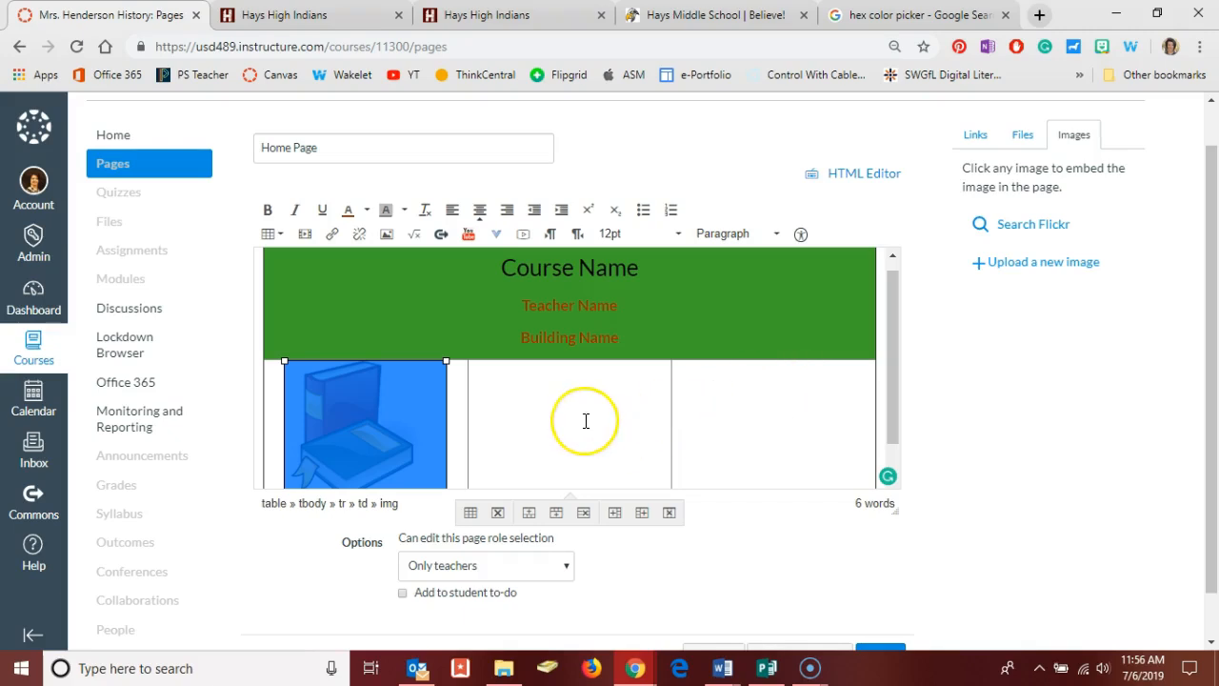
pyautogui.scroll(-1, 933, 438)
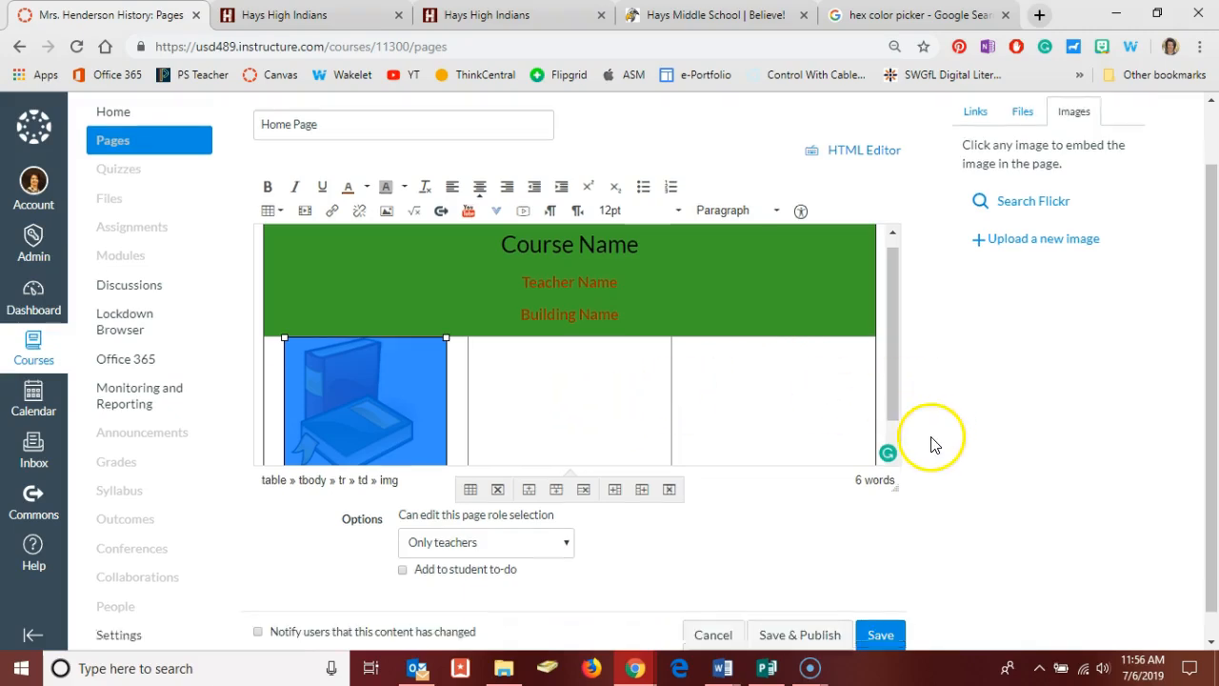
pyautogui.moveTo(889, 452); pyautogui.dragTo(885, 564)
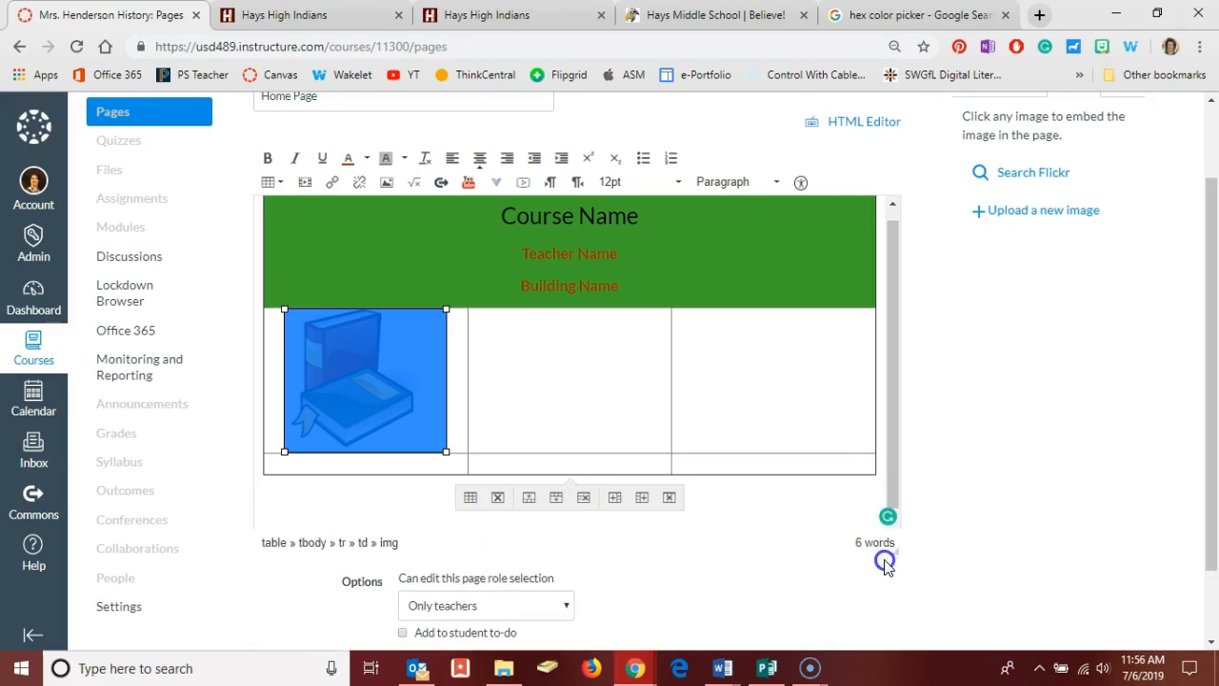
# Step: Add the centered caption "Chapter Resources" in the cell below the books image
pyautogui.click(388, 468)
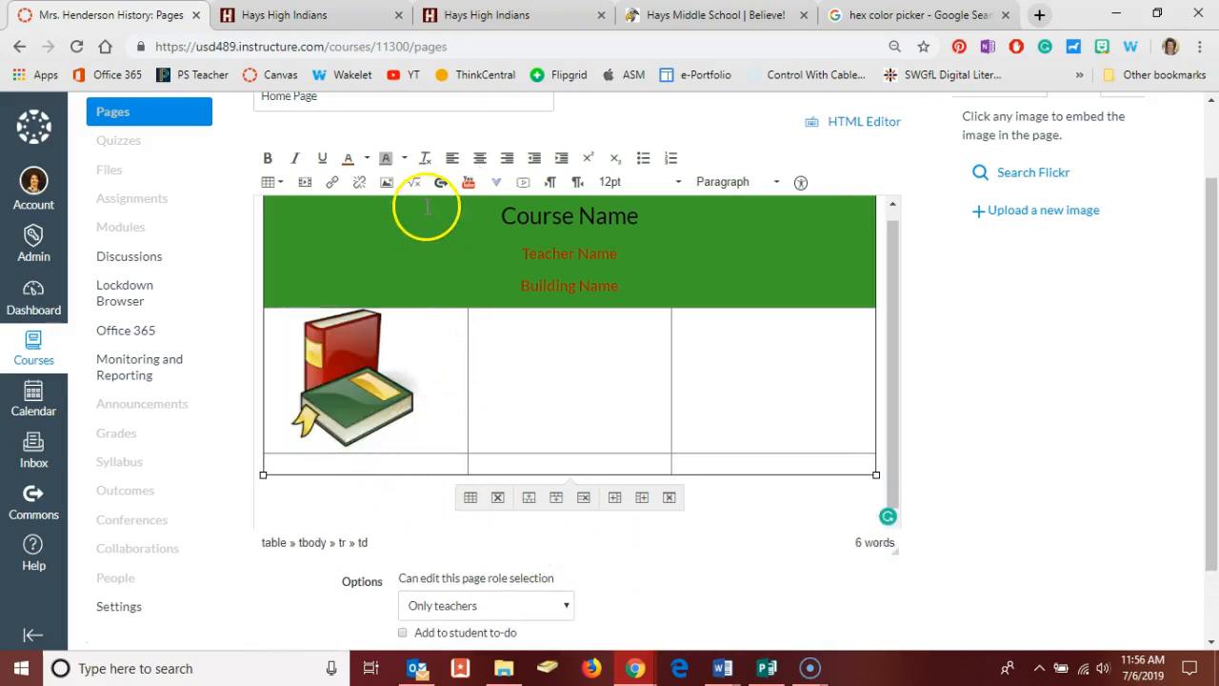
pyautogui.click(480, 159)
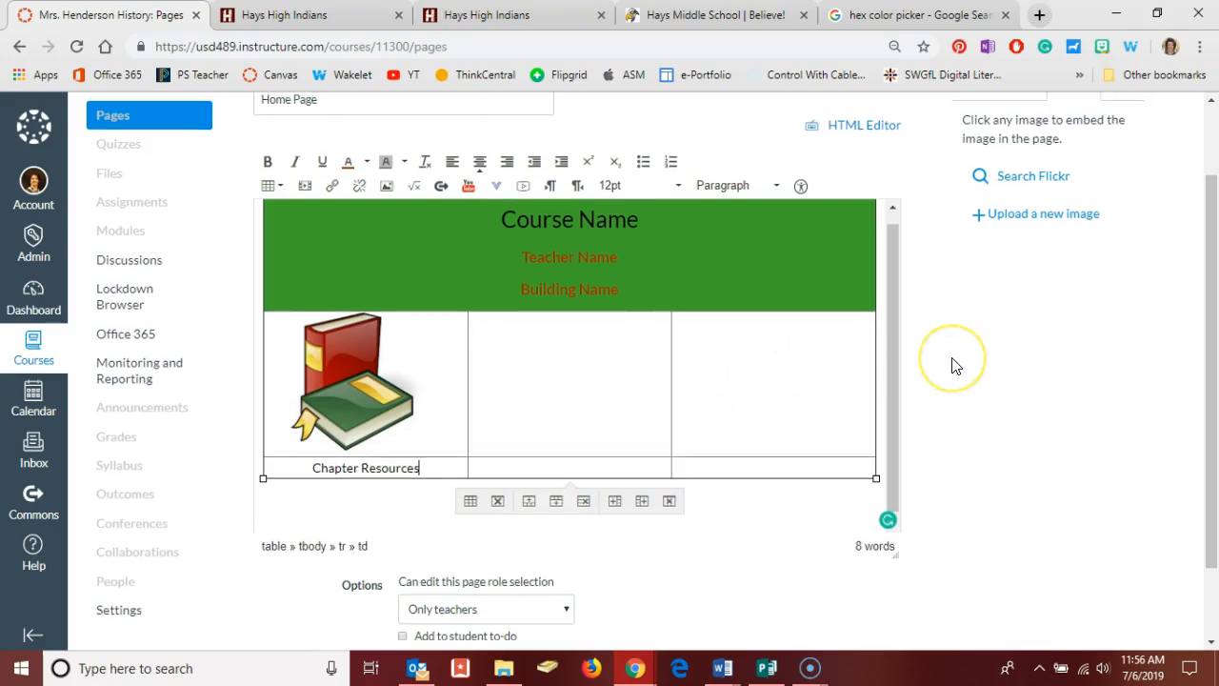
pyautogui.scroll(1, 955, 366)
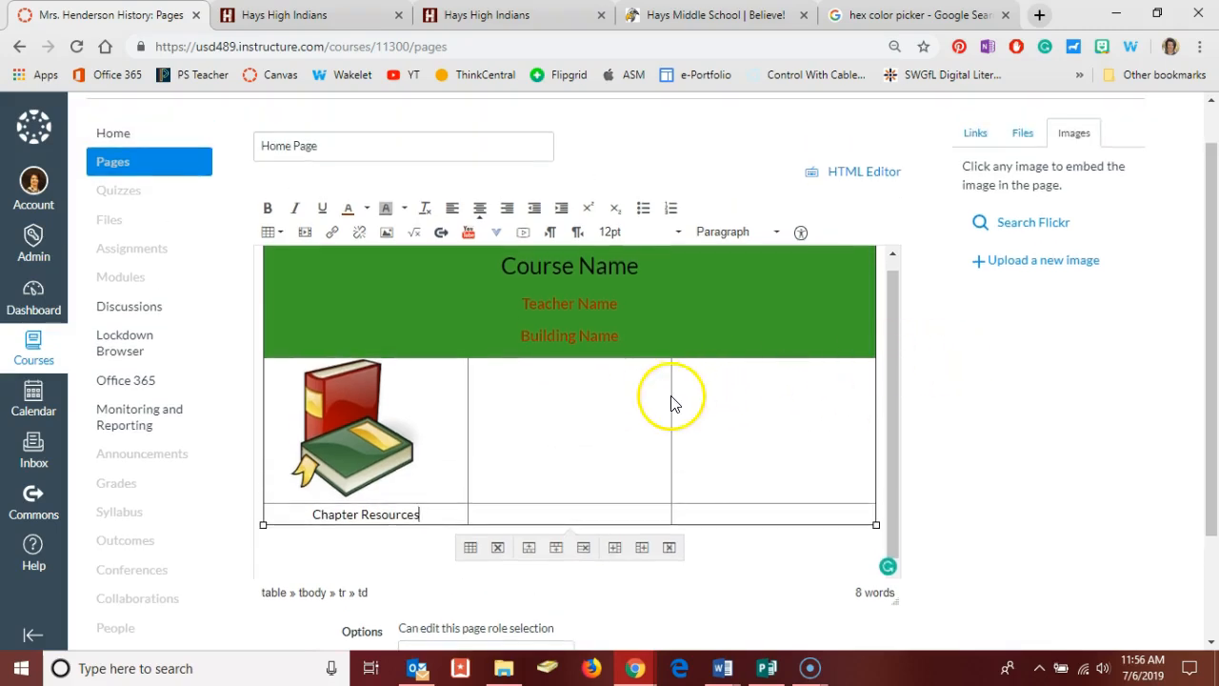
# Step: Link the "Chapter Resources" caption to a new page named "Chapter Resources"
pyautogui.moveTo(426, 515); pyautogui.dragTo(379, 514)
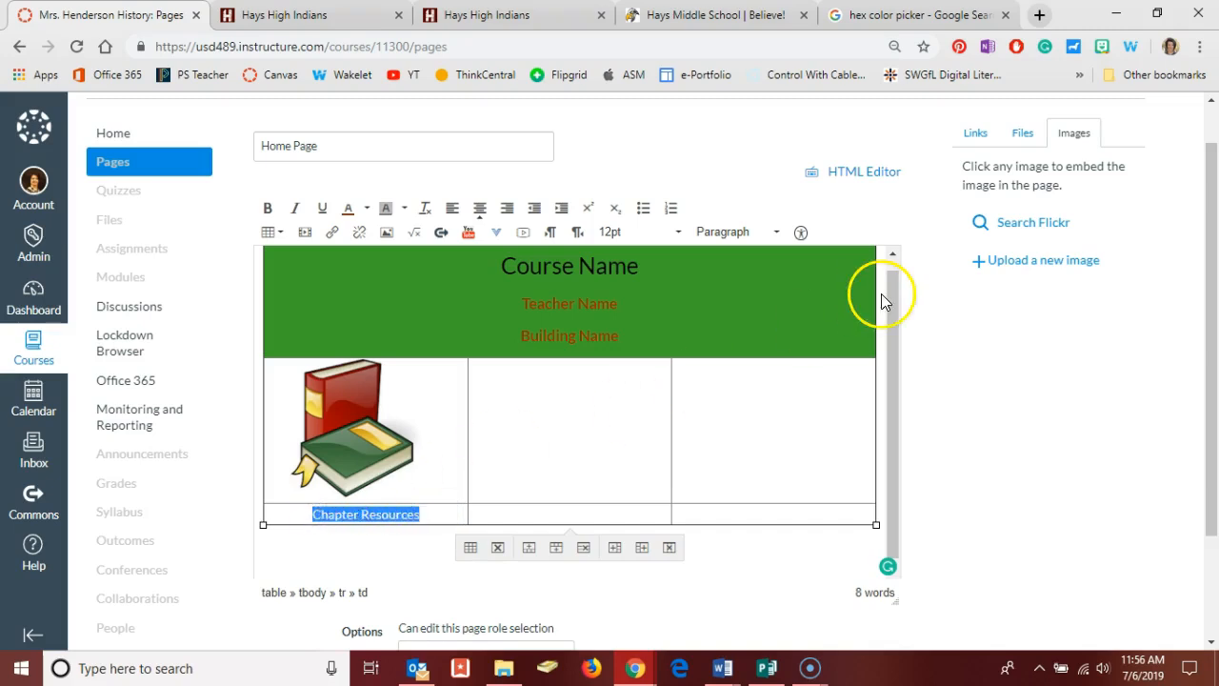
pyautogui.click(979, 136)
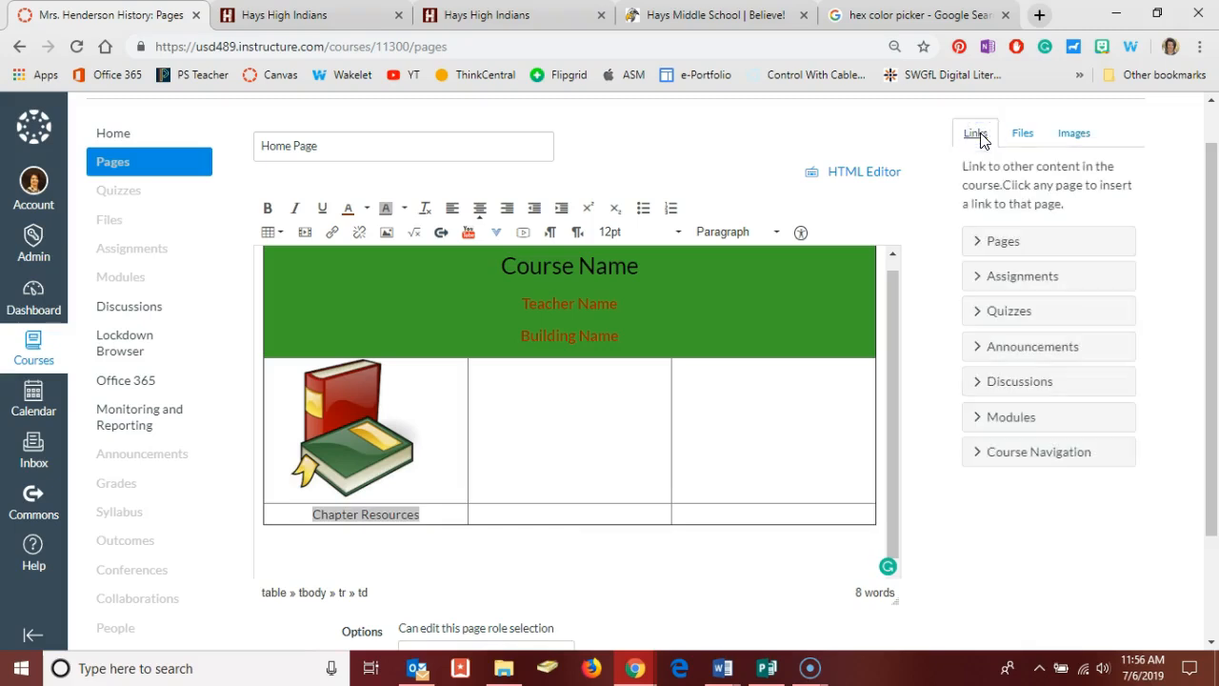
pyautogui.click(996, 245)
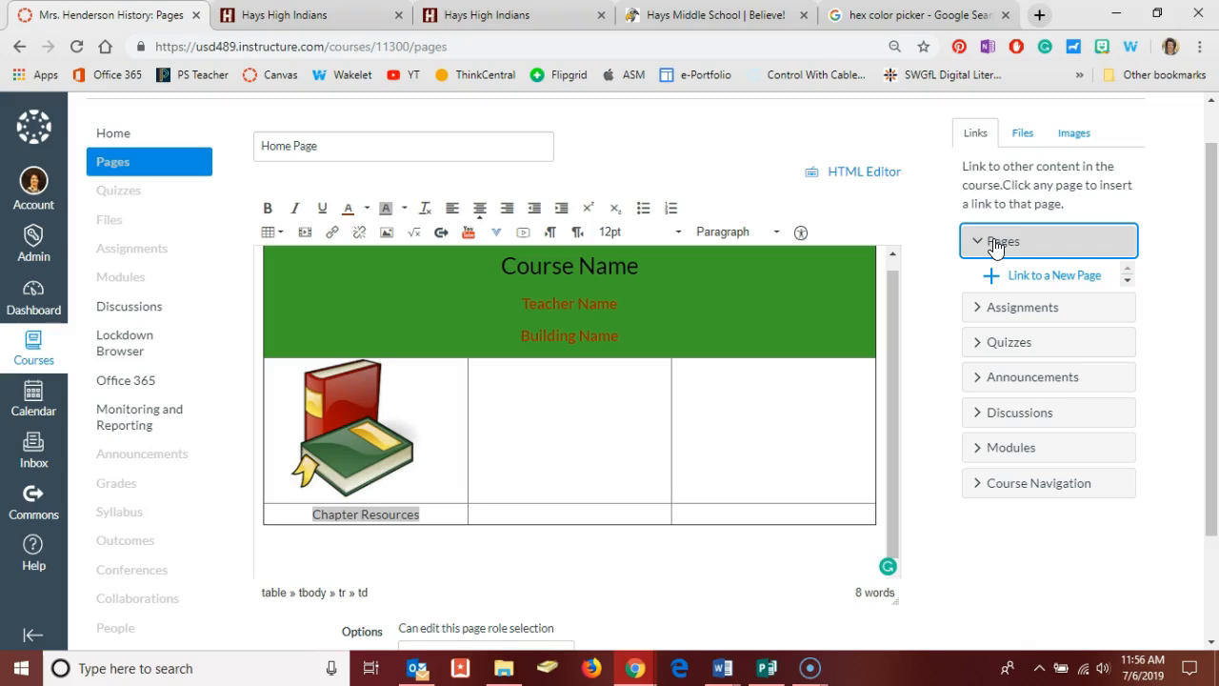
pyautogui.click(1025, 283)
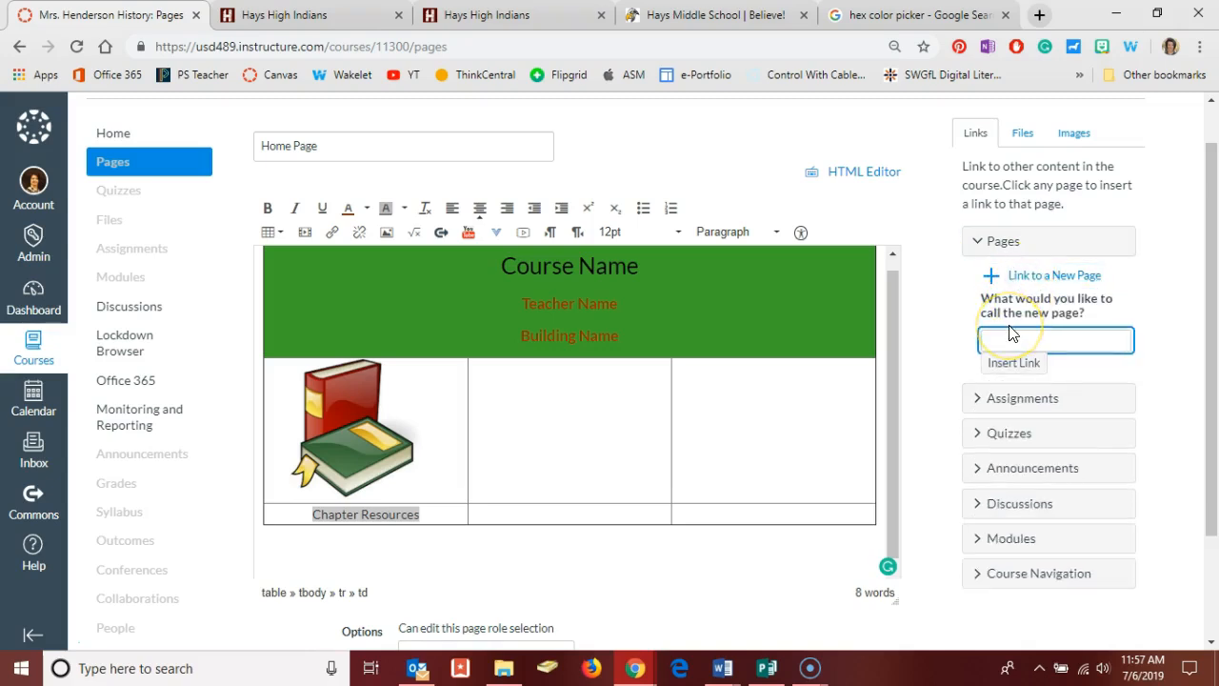
pyautogui.write('Chapter Resources')
pyautogui.click(1009, 368)
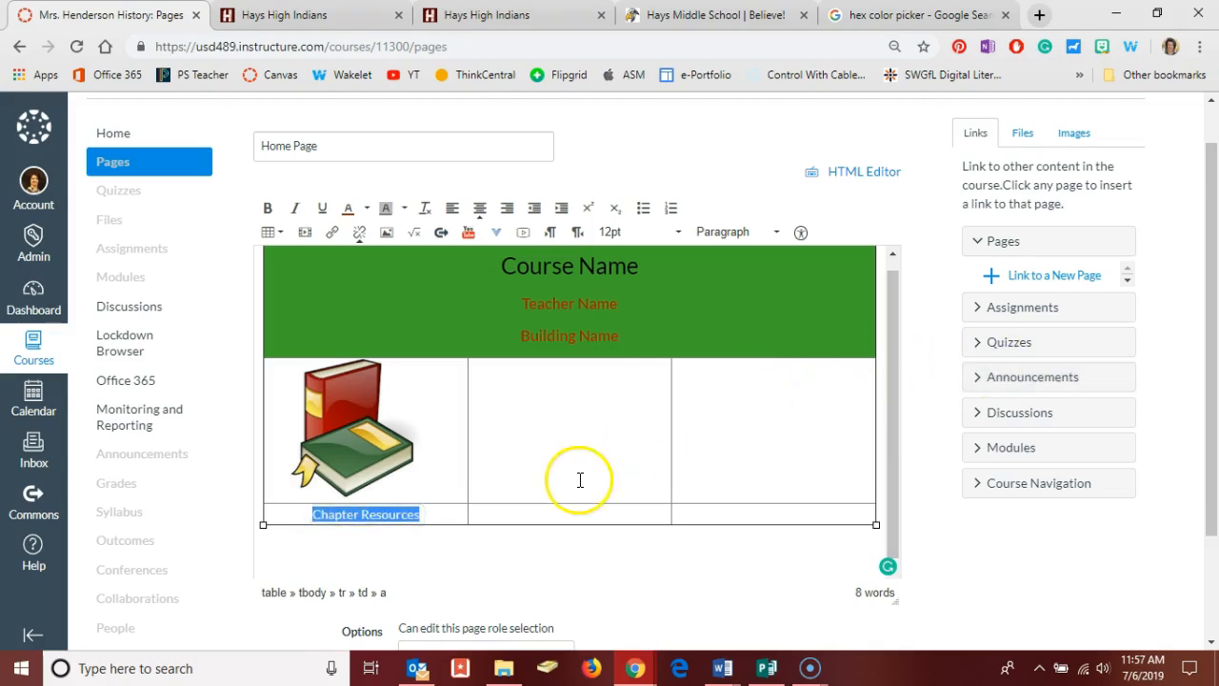
# Step: Add the centered caption "Chapter Modules" in the middle cell of the last table row
pyautogui.click(531, 511)
pyautogui.click(546, 391)
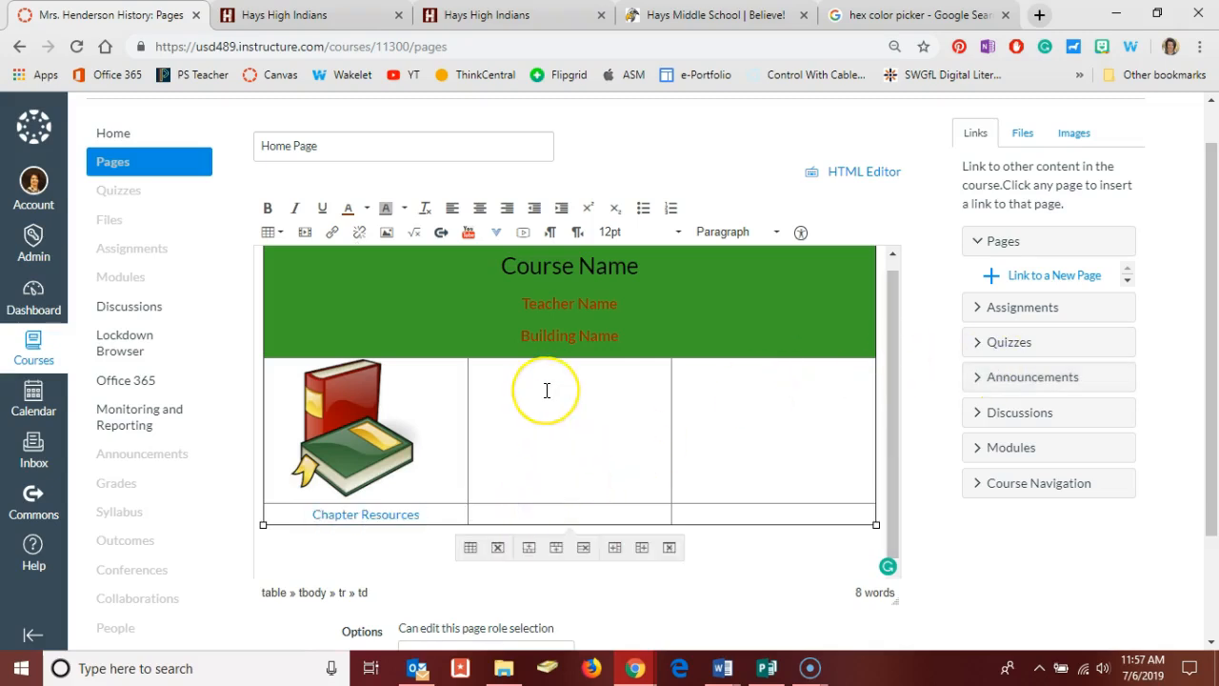
pyautogui.click(544, 379)
pyautogui.click(479, 215)
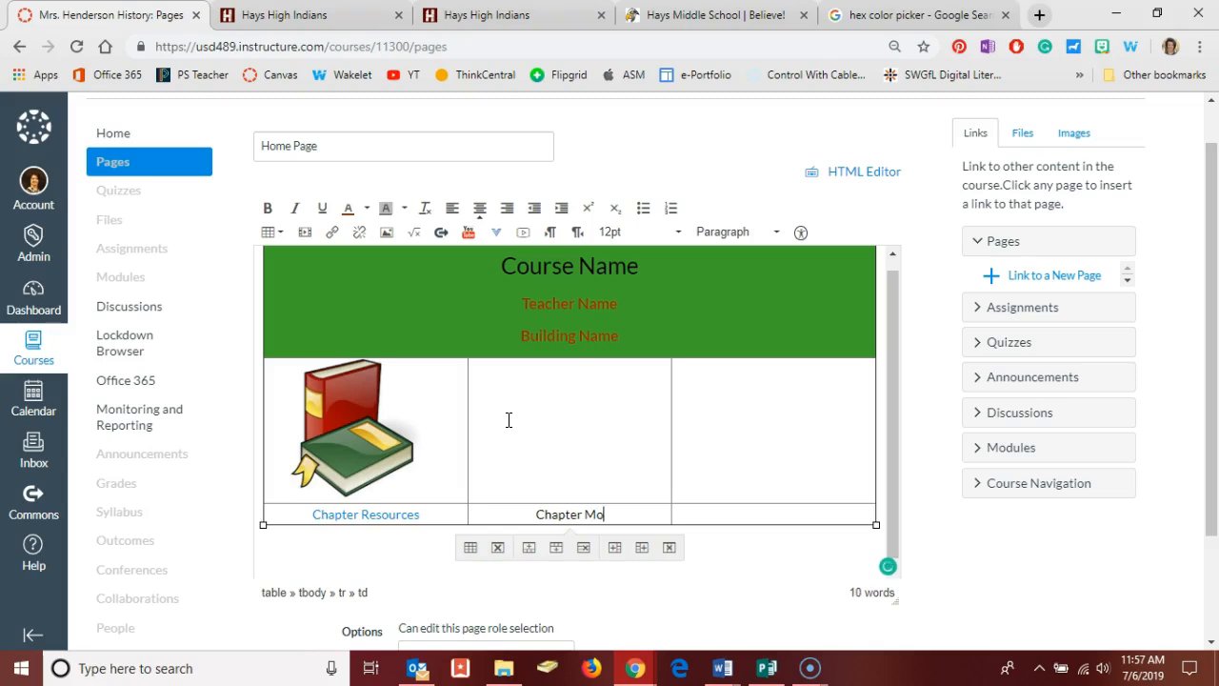
# Step: Link the "Chapter Modules" caption to the course navigation's Modules area
pyautogui.moveTo(619, 514); pyautogui.dragTo(541, 511)
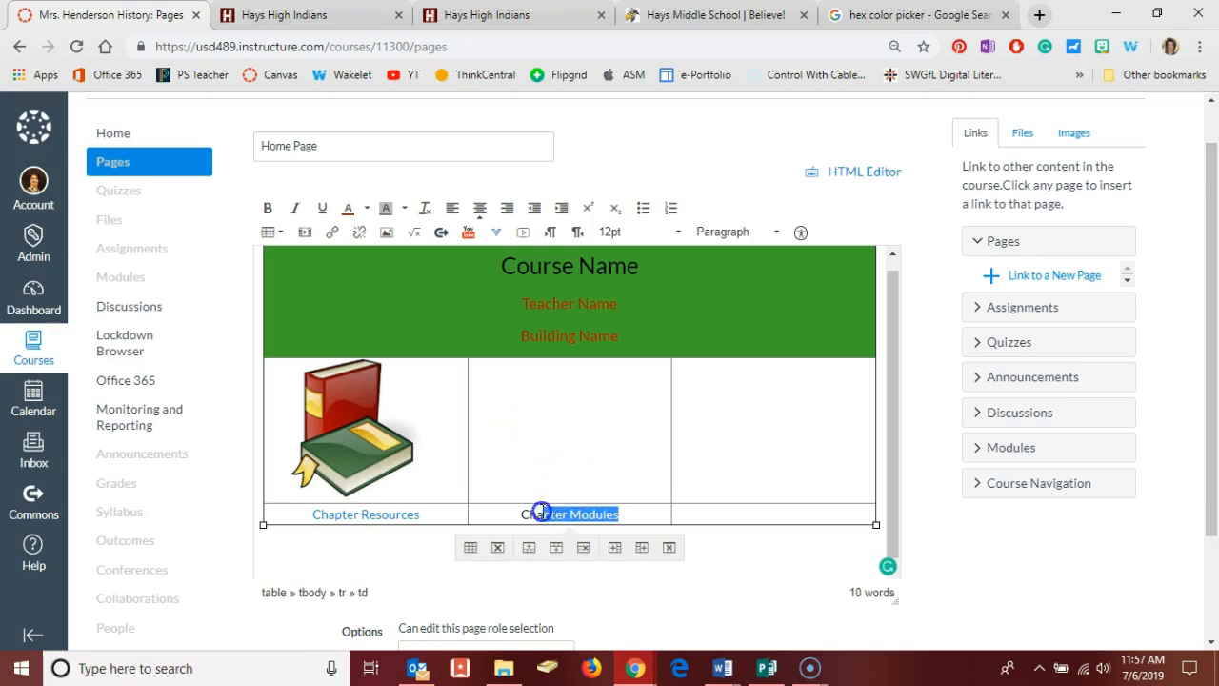
pyautogui.click(1010, 447)
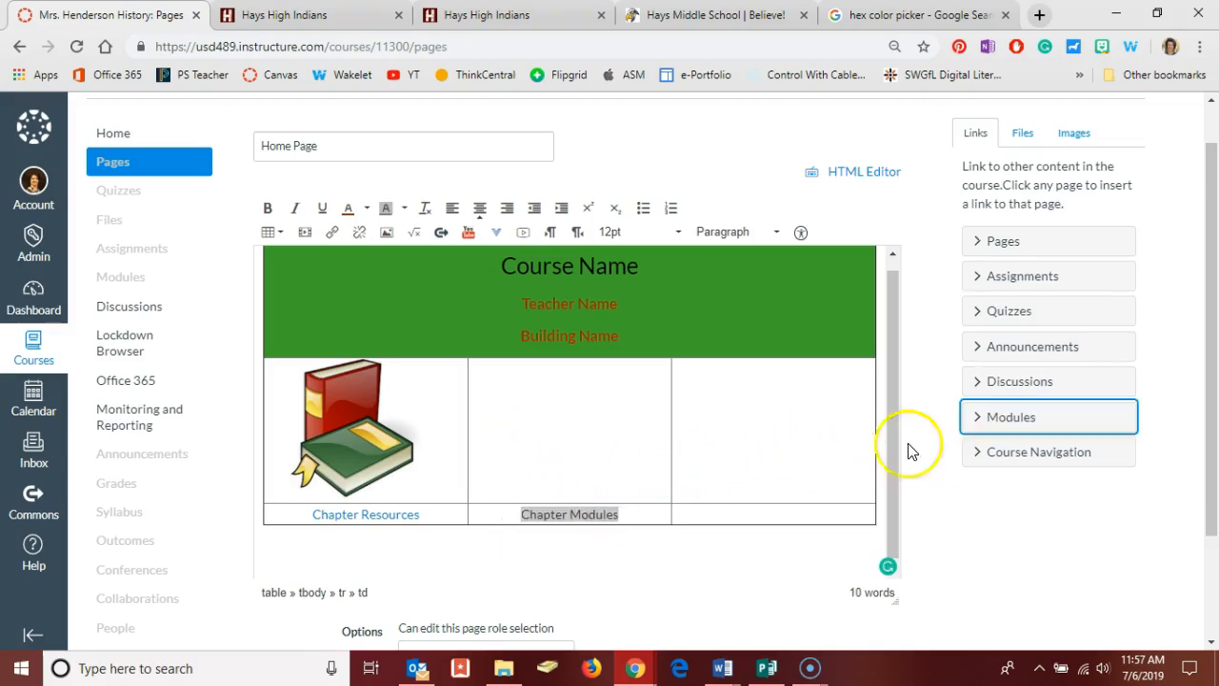
pyautogui.click(1022, 453)
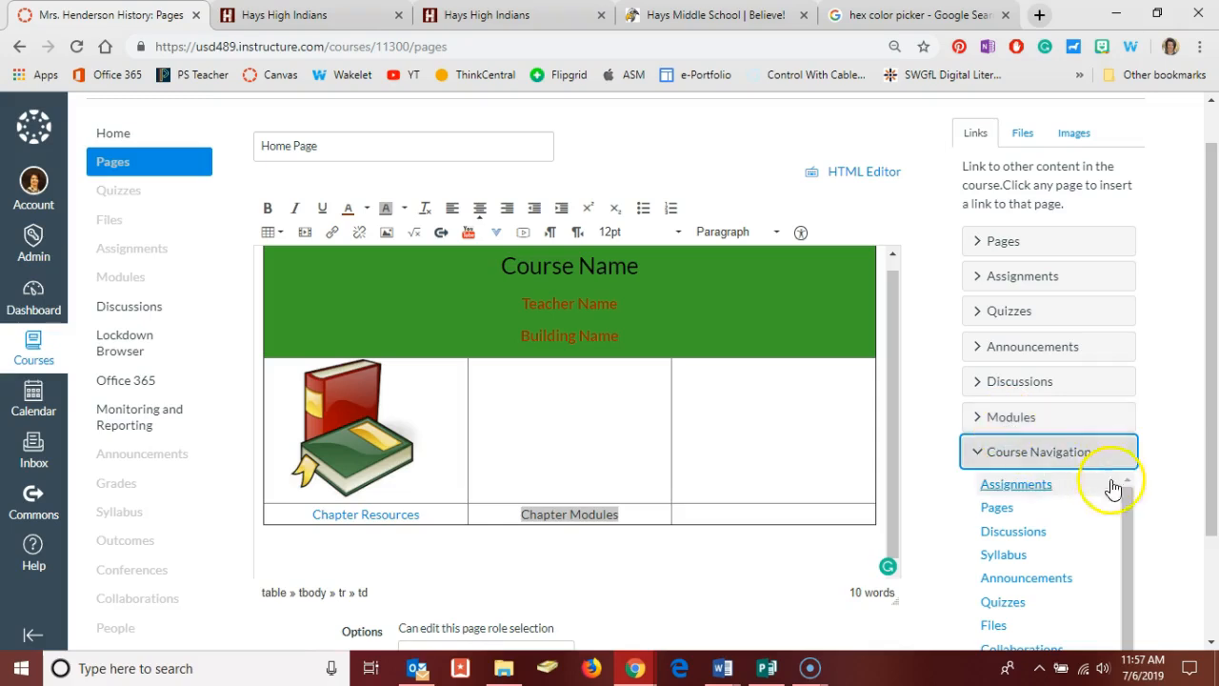
pyautogui.scroll(-1, 1151, 544)
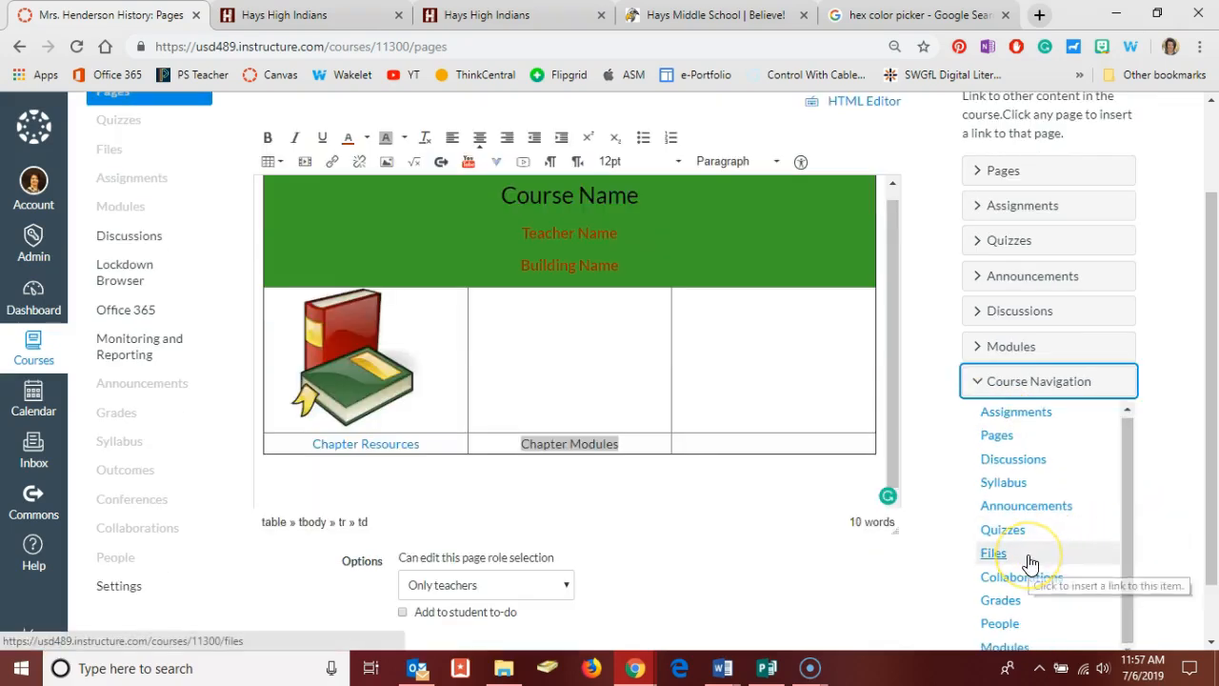
pyautogui.scroll(-1, 1155, 564)
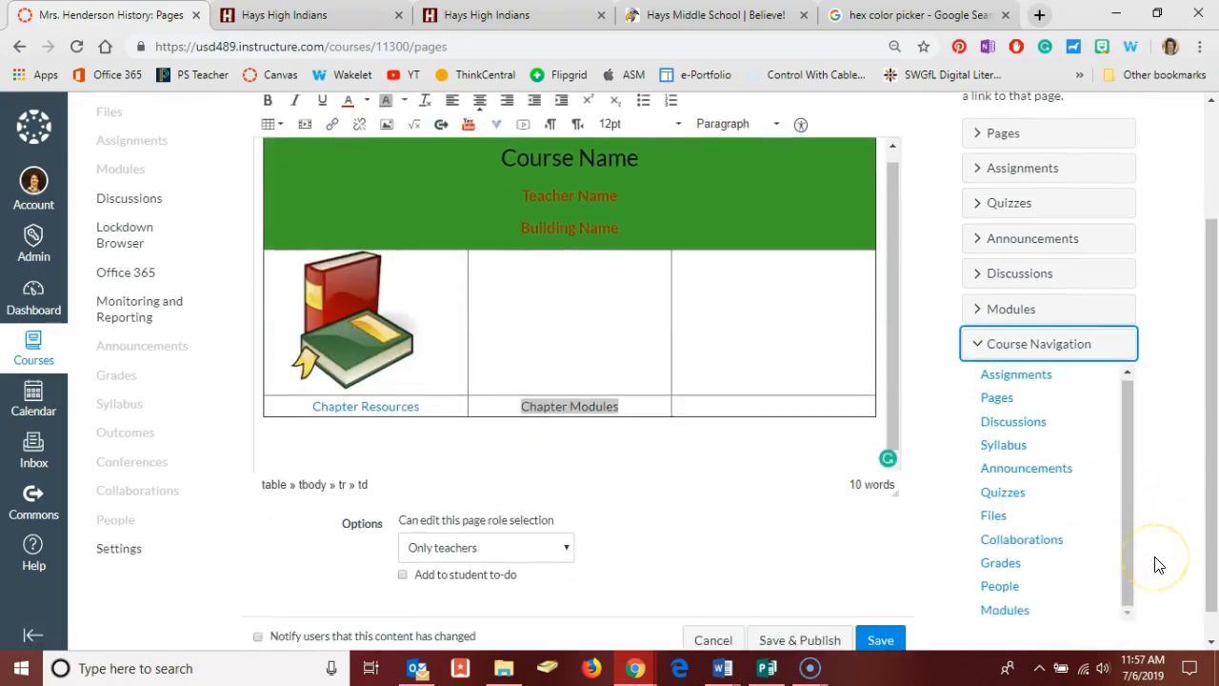
pyautogui.click(1004, 594)
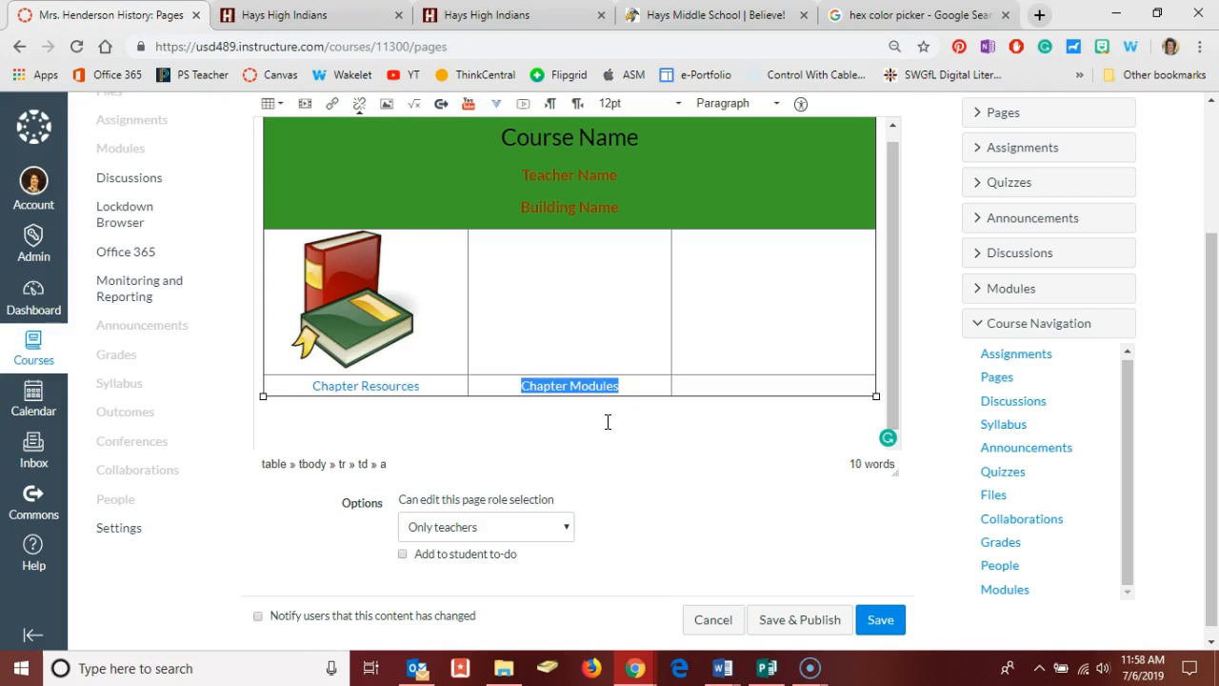
# Step: Select the books image, then save and publish the home page
pyautogui.click(366, 320)
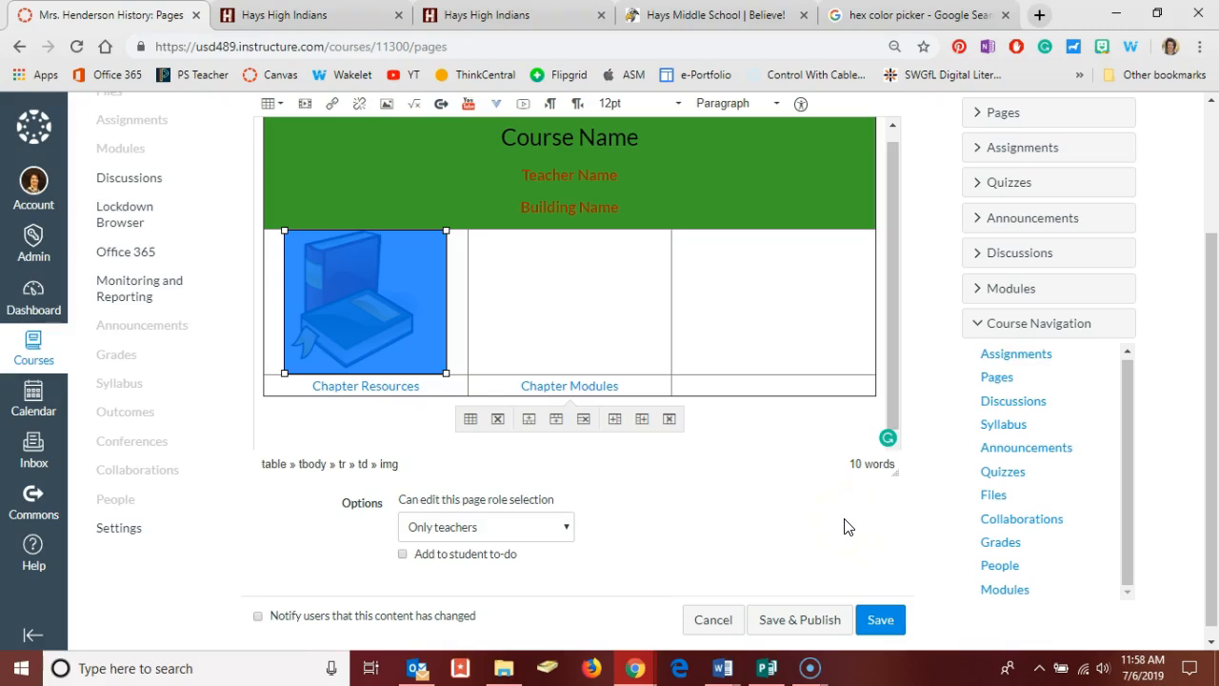
pyautogui.scroll(-1, 848, 527)
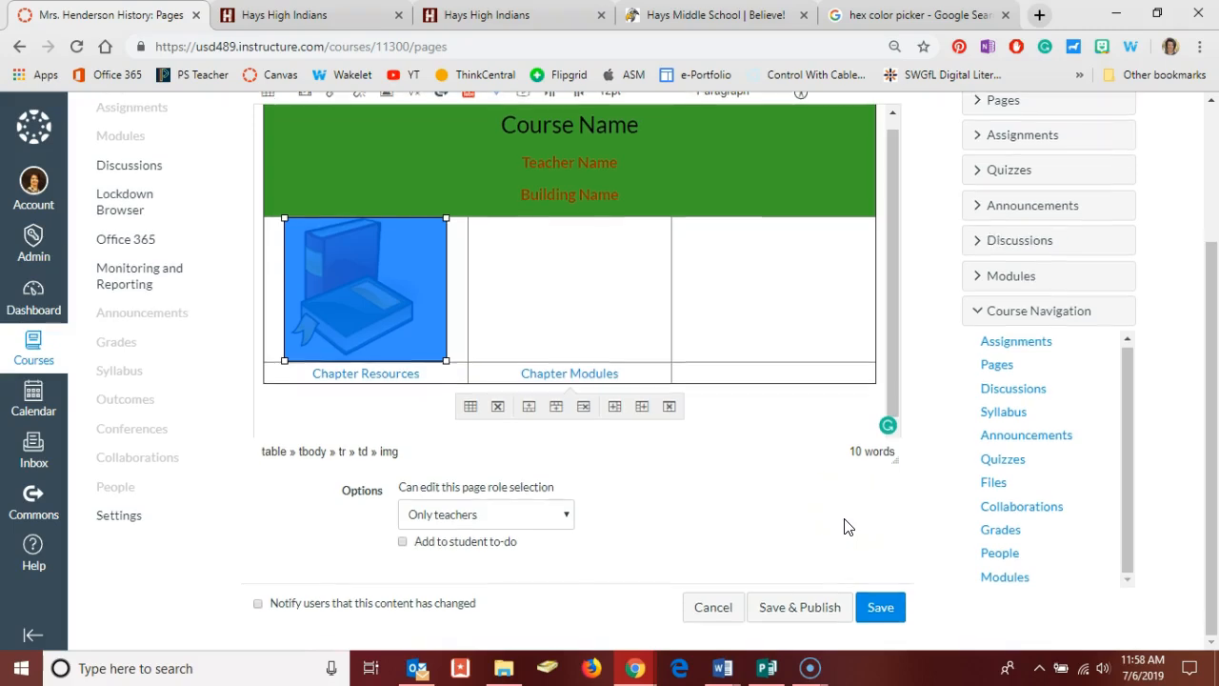
pyautogui.click(794, 609)
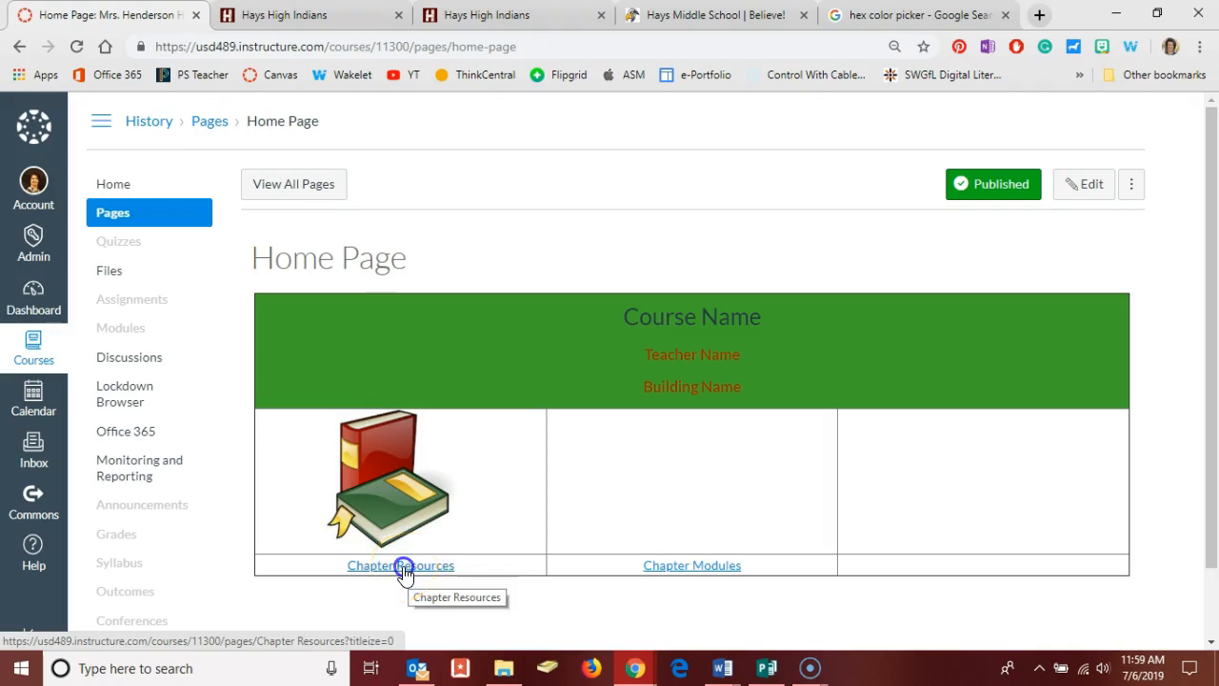
# Step: Follow the "Chapter Resources" caption link, fill the new page with the lines "Chapter 1" and "Lesson 1", and save and publish it
pyautogui.click(404, 568)
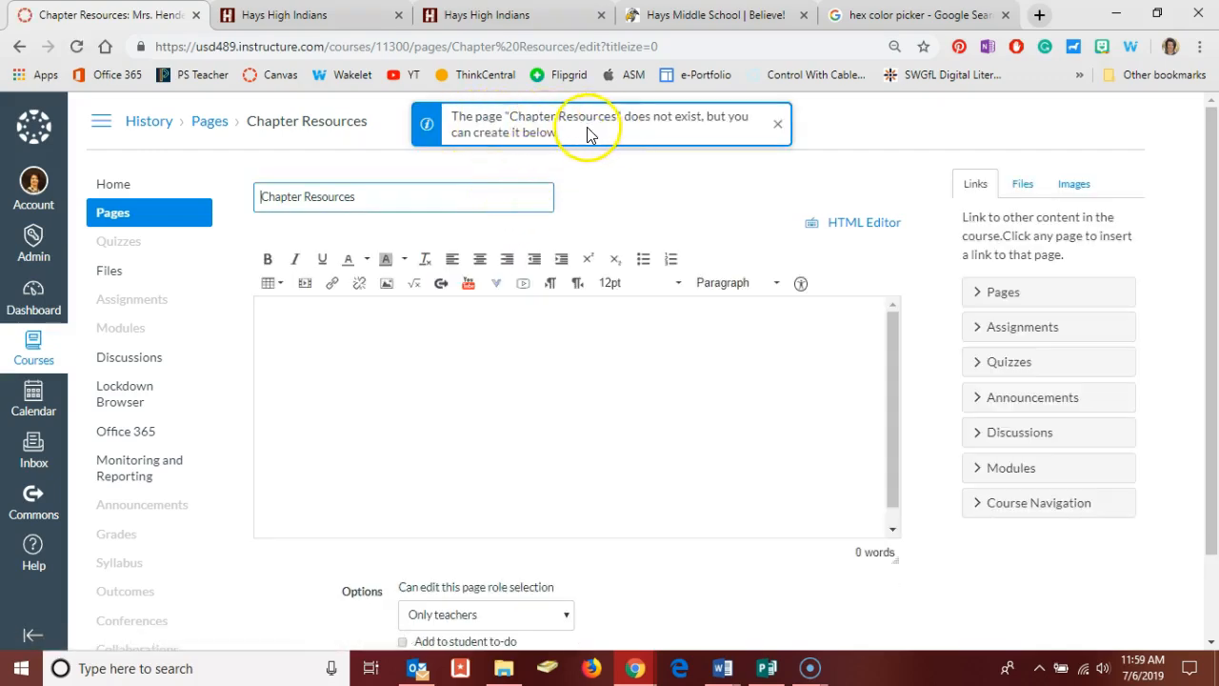
pyautogui.click(363, 346)
pyautogui.write('Chapter 1')
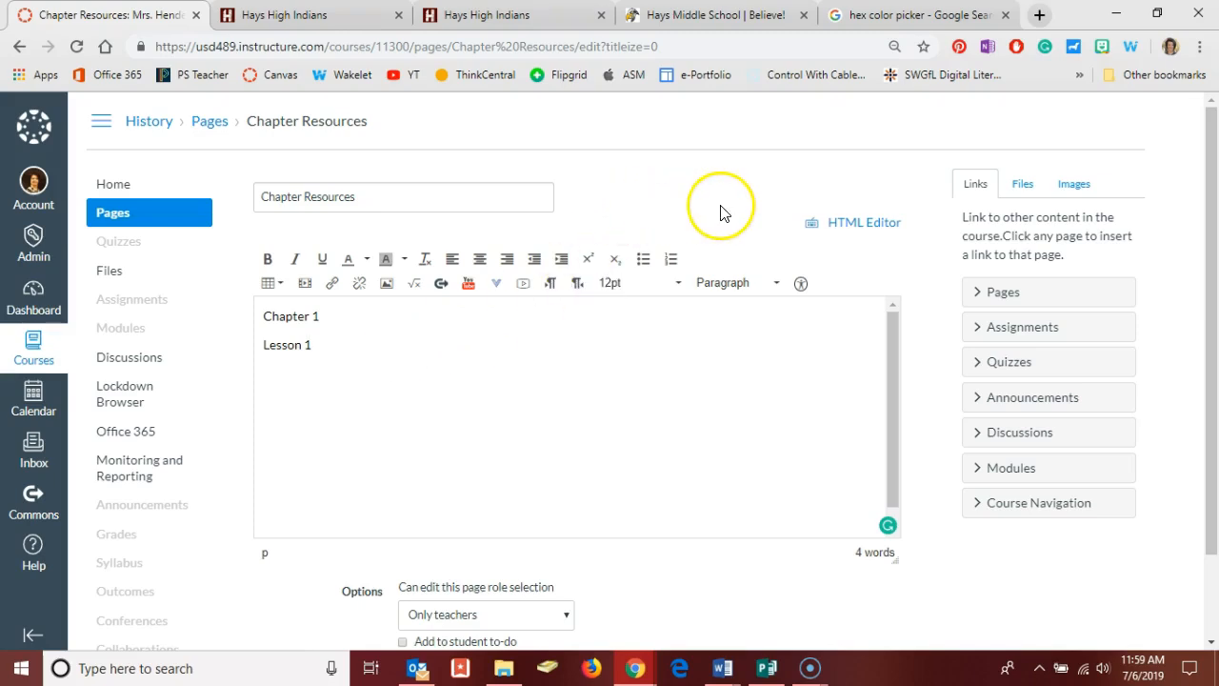
pyautogui.scroll(-1, 920, 312)
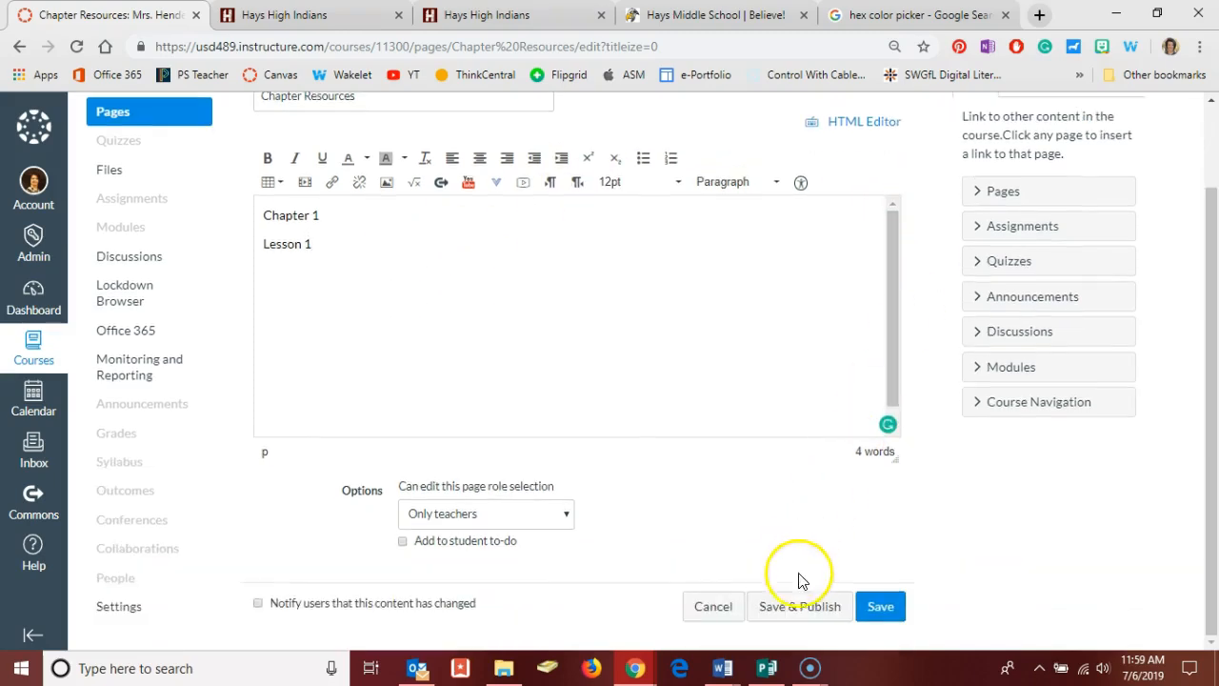
pyautogui.click(798, 607)
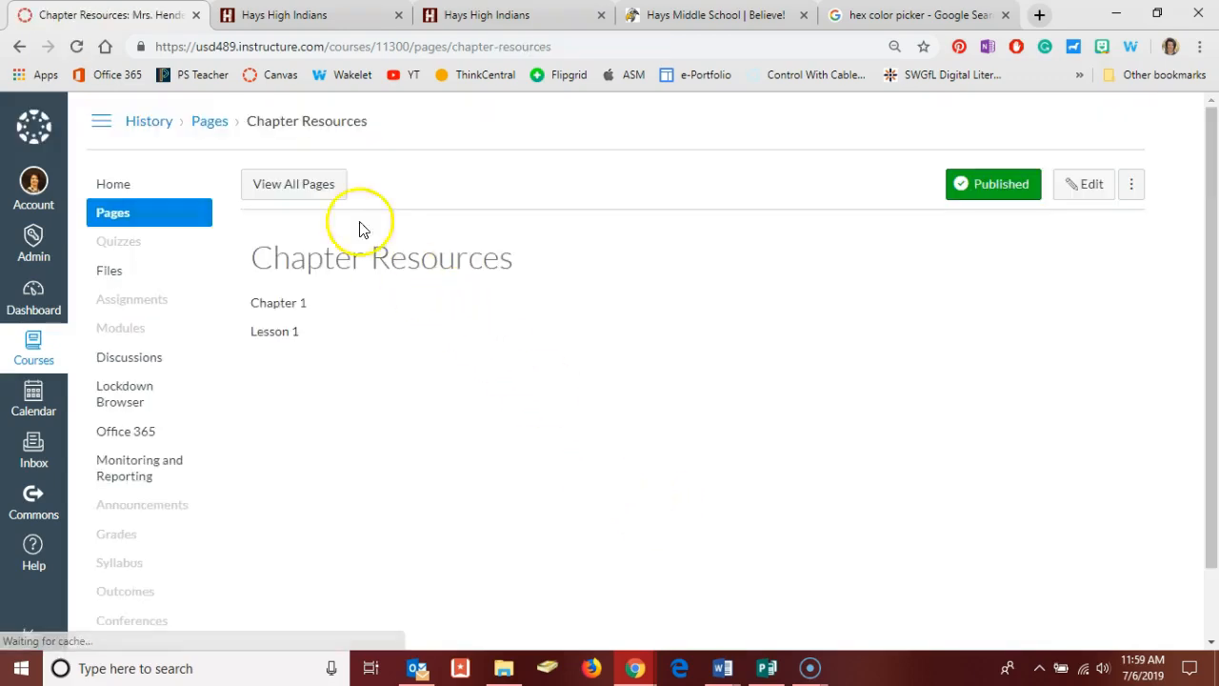
# Step: Reopen the course's Home Page for editing, link the books image to the existing "Chapter Resources" page, and save
pyautogui.click(317, 190)
pyautogui.click(290, 285)
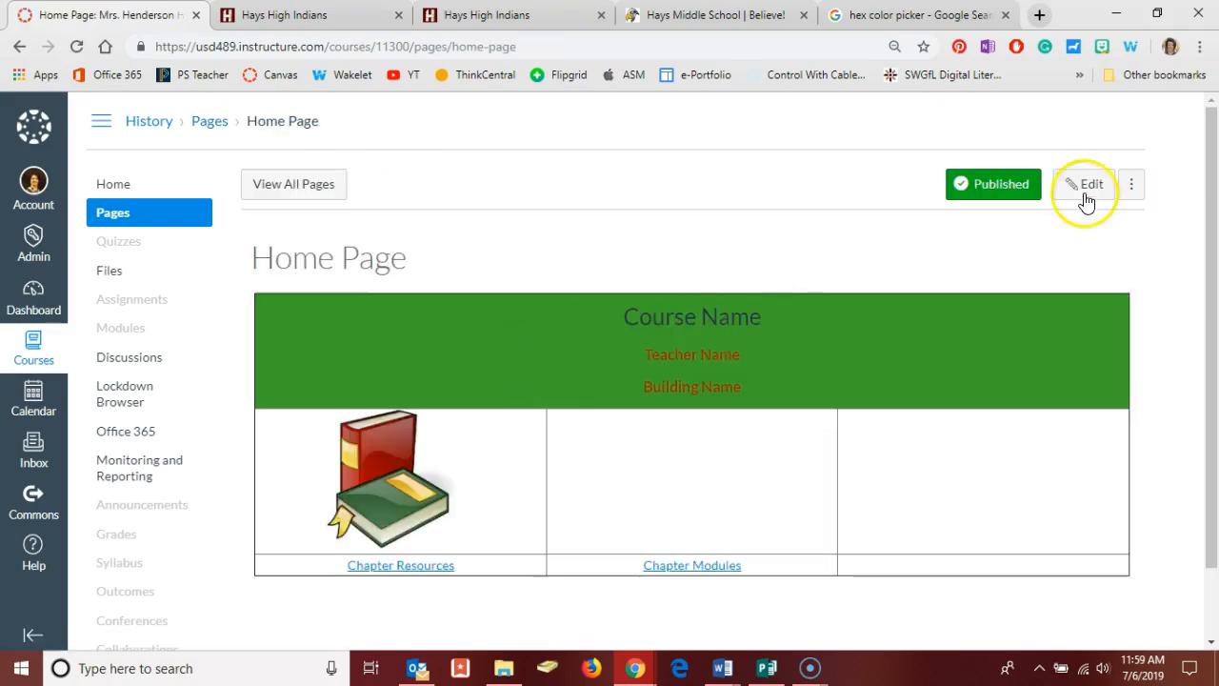
pyautogui.click(1085, 191)
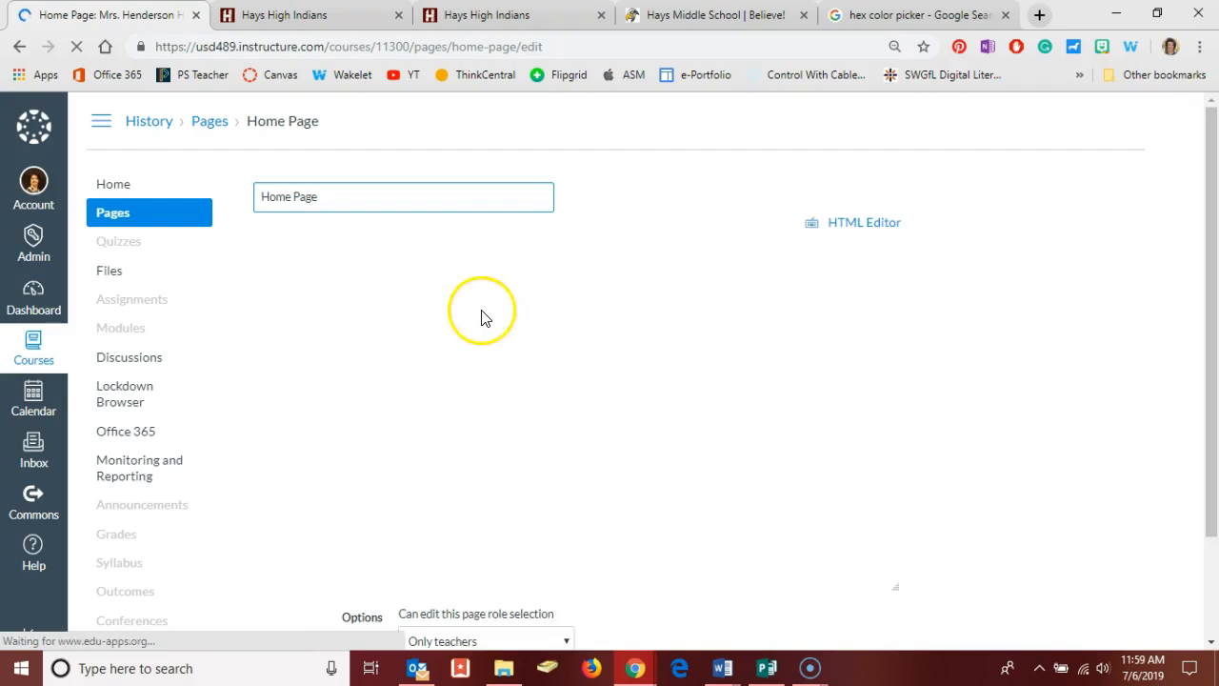
pyautogui.click(350, 483)
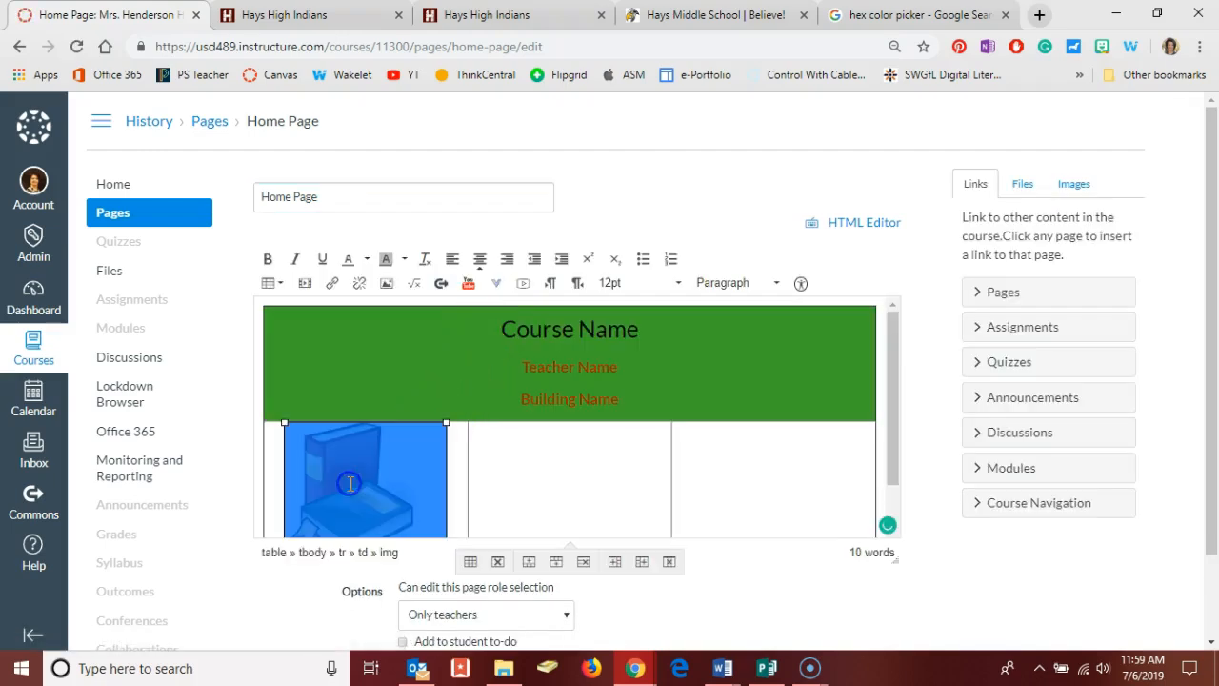
pyautogui.click(989, 295)
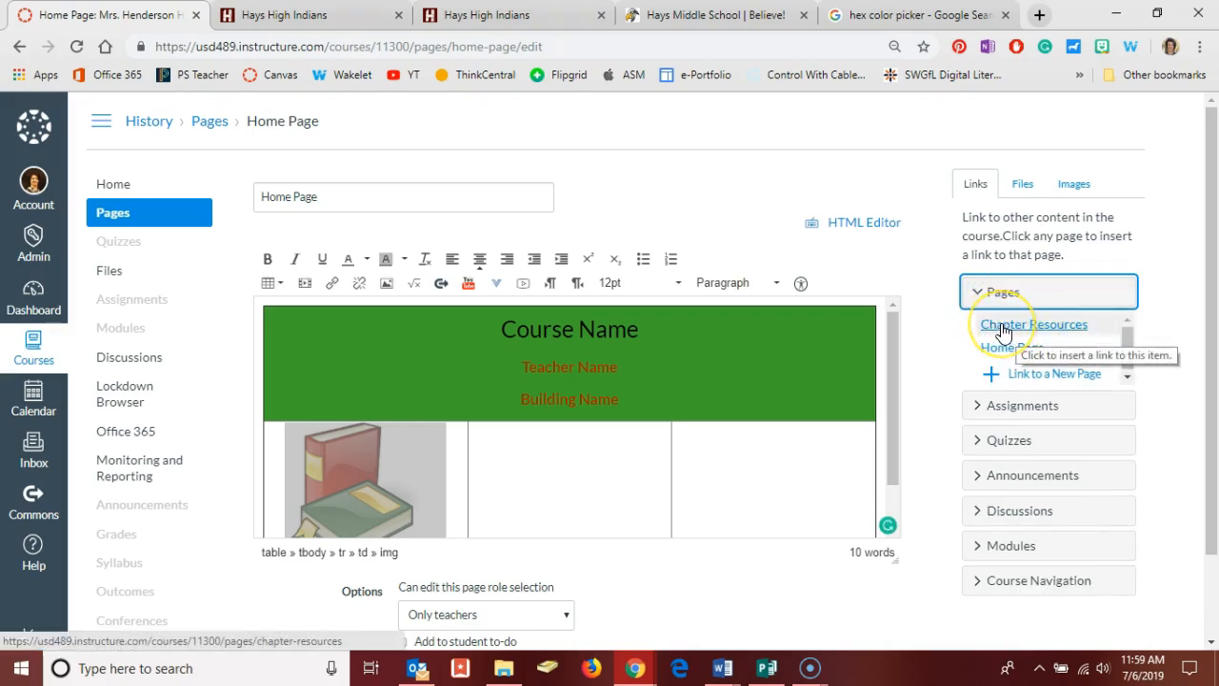
pyautogui.click(1002, 326)
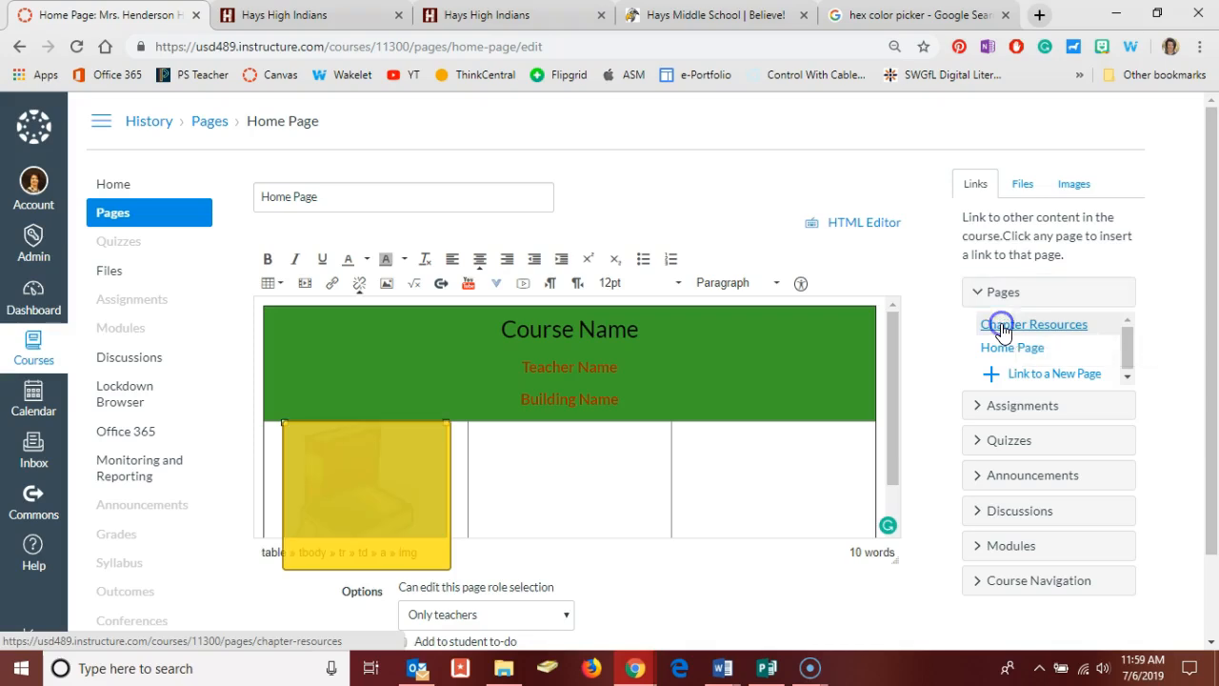
pyautogui.scroll(-1, 922, 388)
pyautogui.scroll(-1, 922, 387)
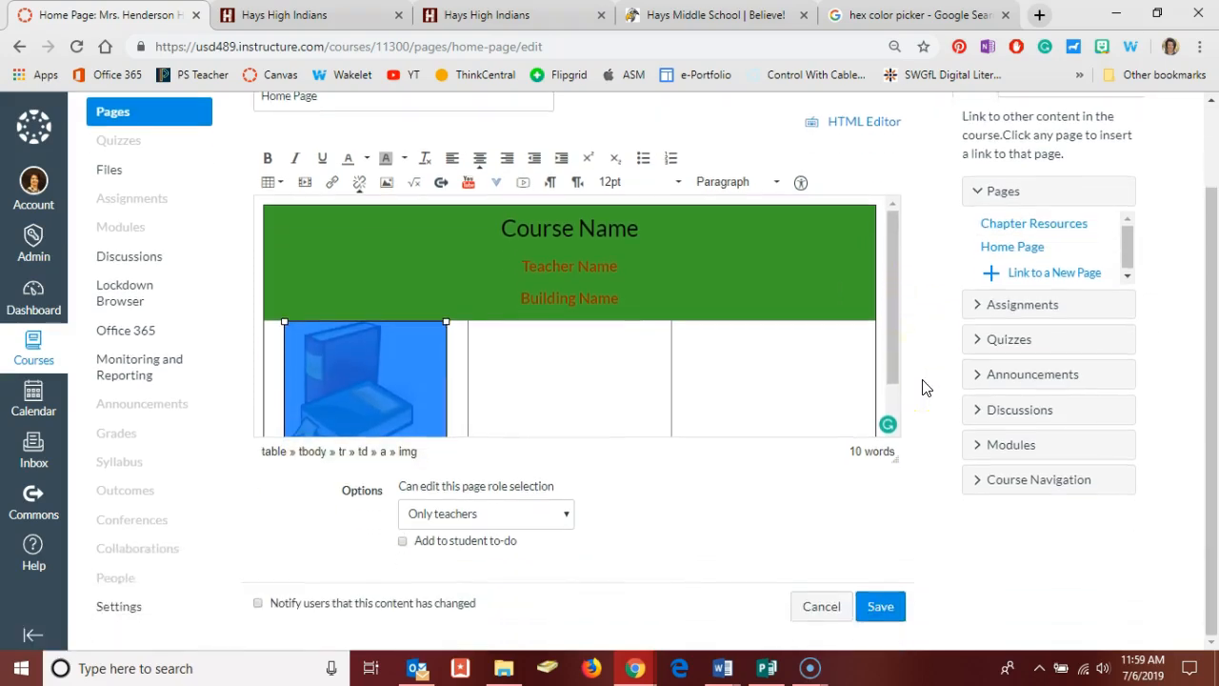
pyautogui.click(874, 605)
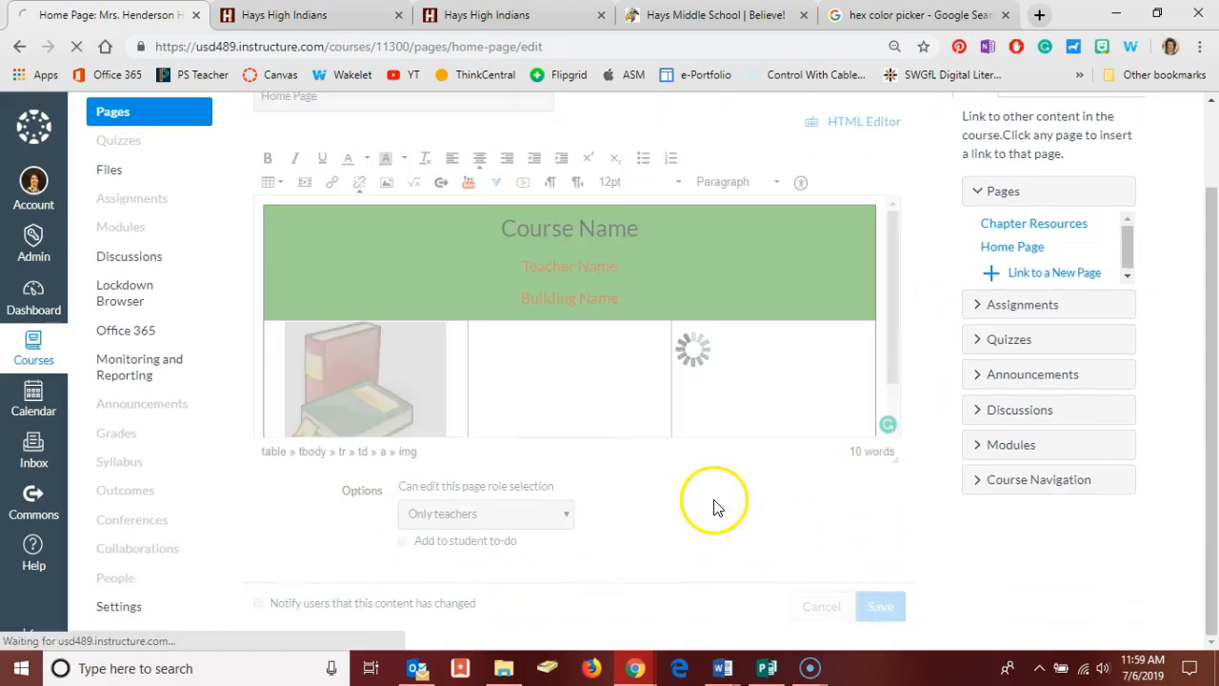